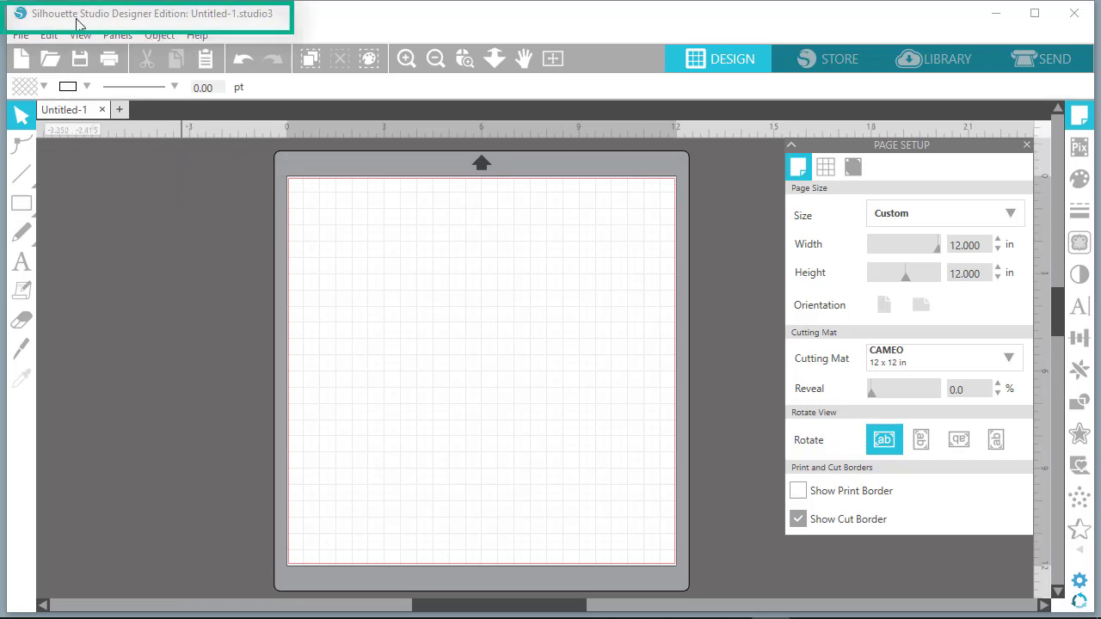
Check the program's version and licence details, then dismiss them
click(197, 36)
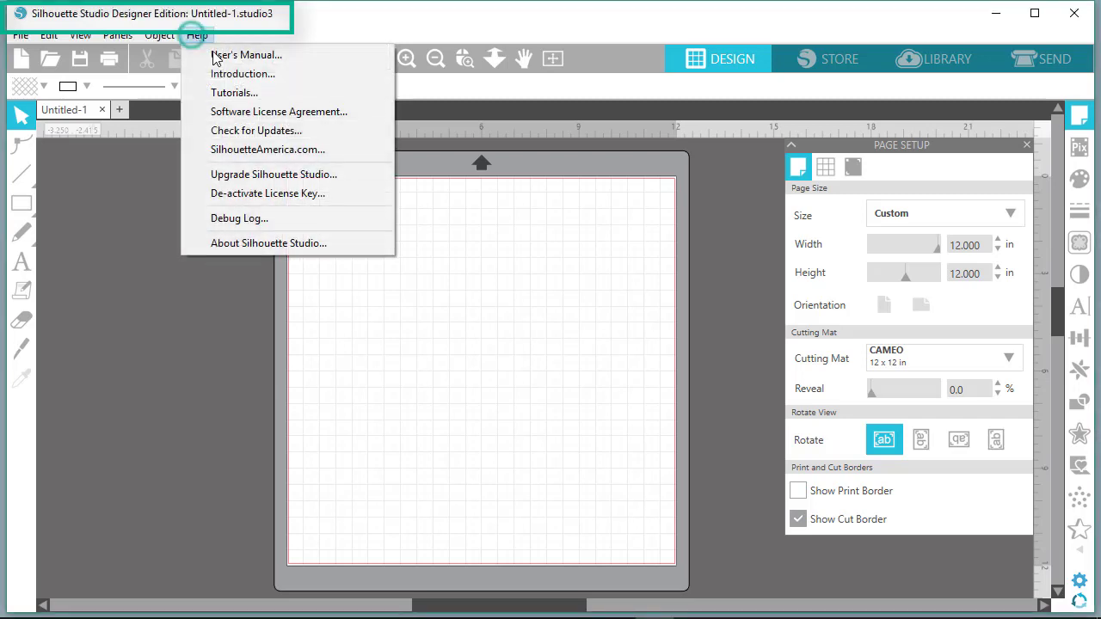
click(242, 245)
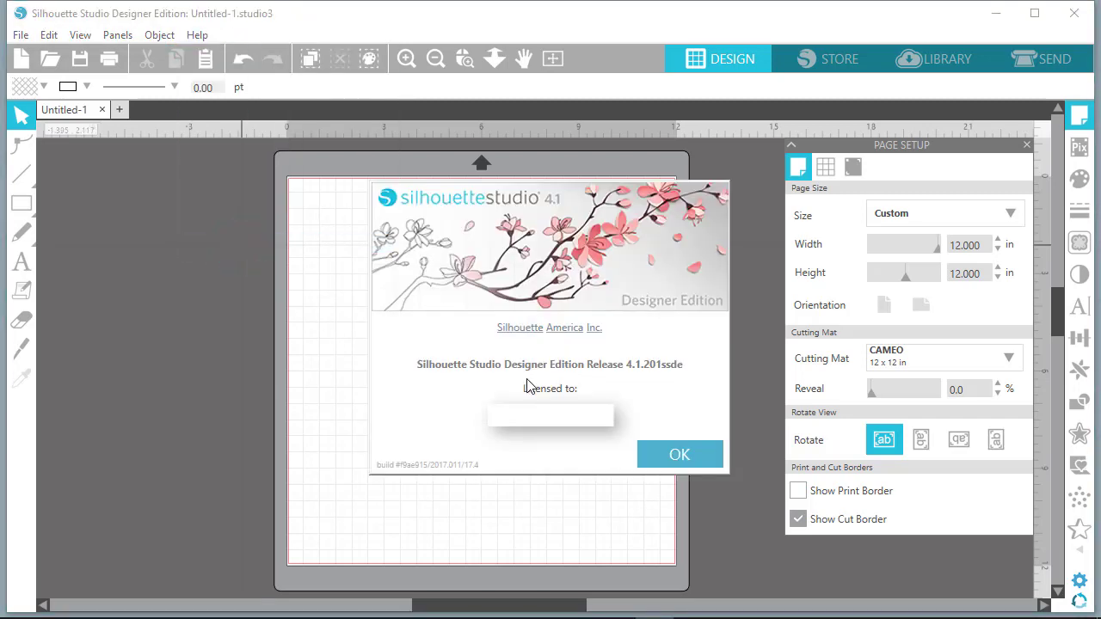
click(670, 453)
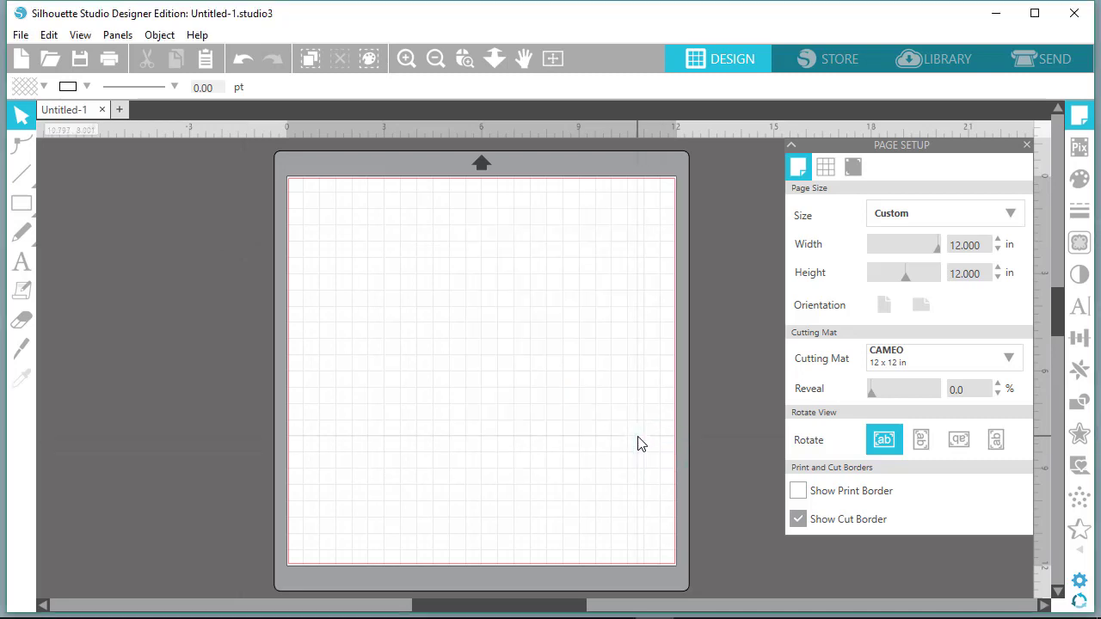
Bring up the Dog-Sticky-Notepad-Holder project folder in File Explorer
mouse_move(196, 614)
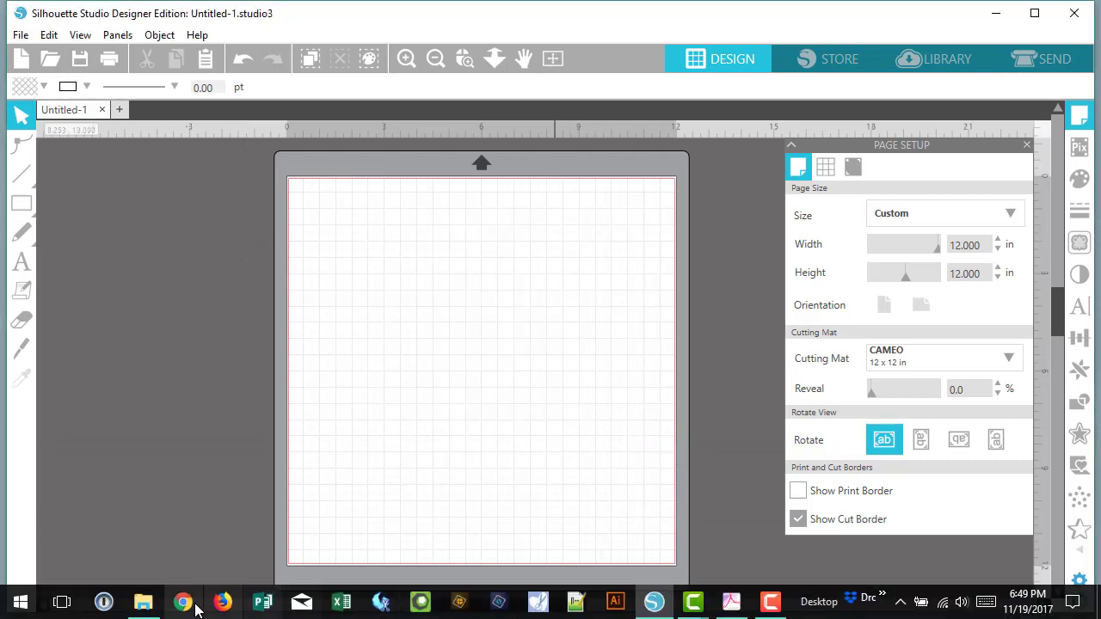
click(142, 602)
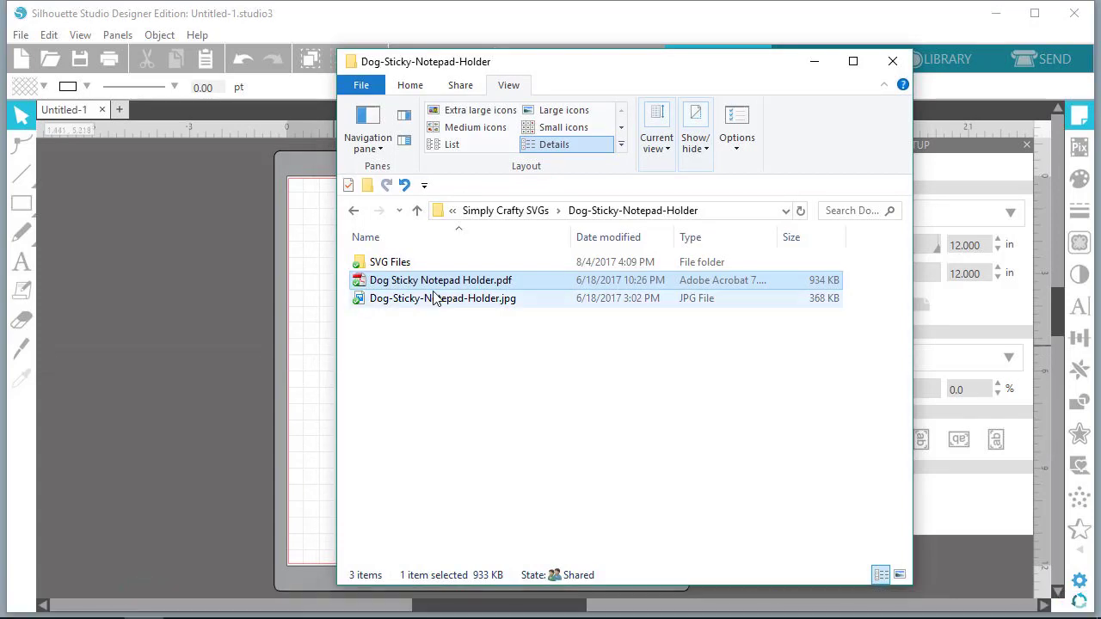
mouse_move(520, 612)
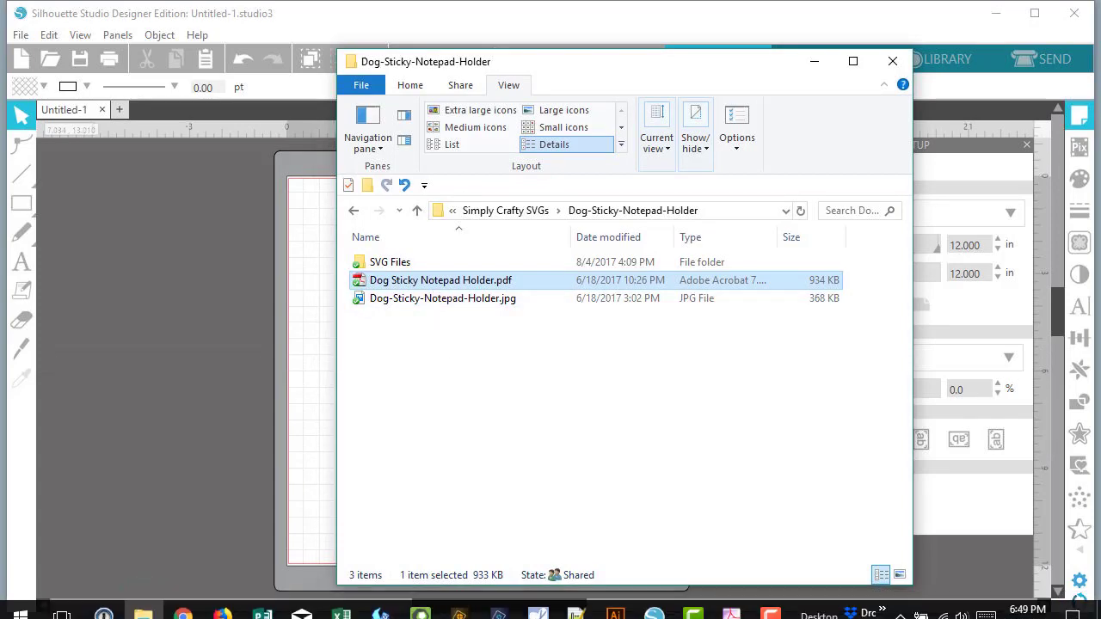
Open Dog Sticky Notepad Holder.pdf and read down to page 2's Assembly Instructions
click(732, 603)
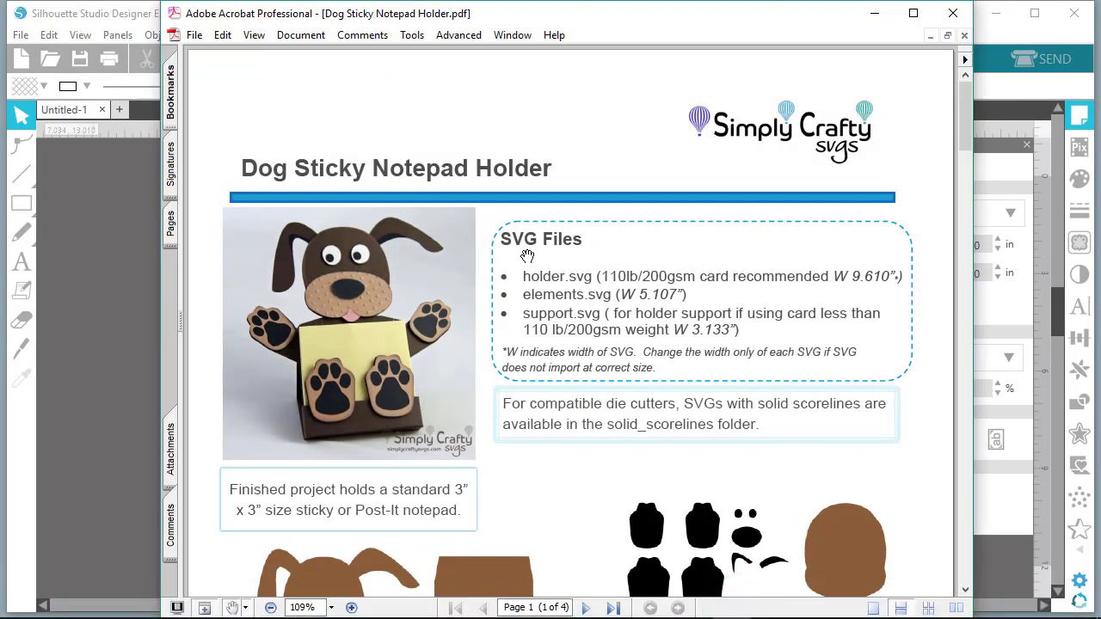
scroll(598, 339, down, 2)
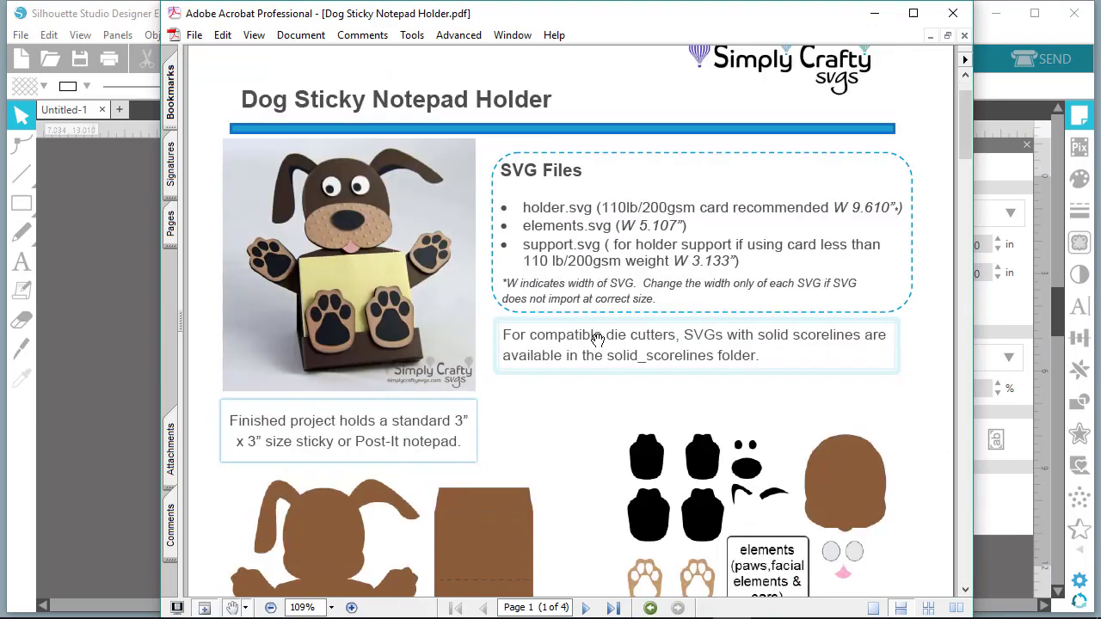
scroll(598, 339, down, 8)
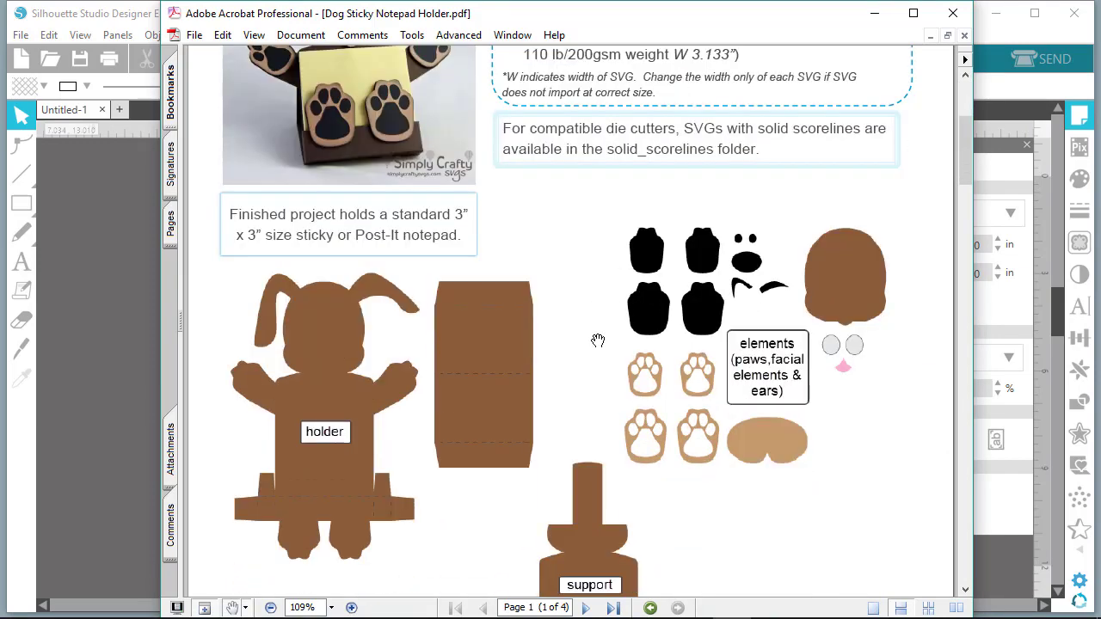
scroll(598, 341, down, 2)
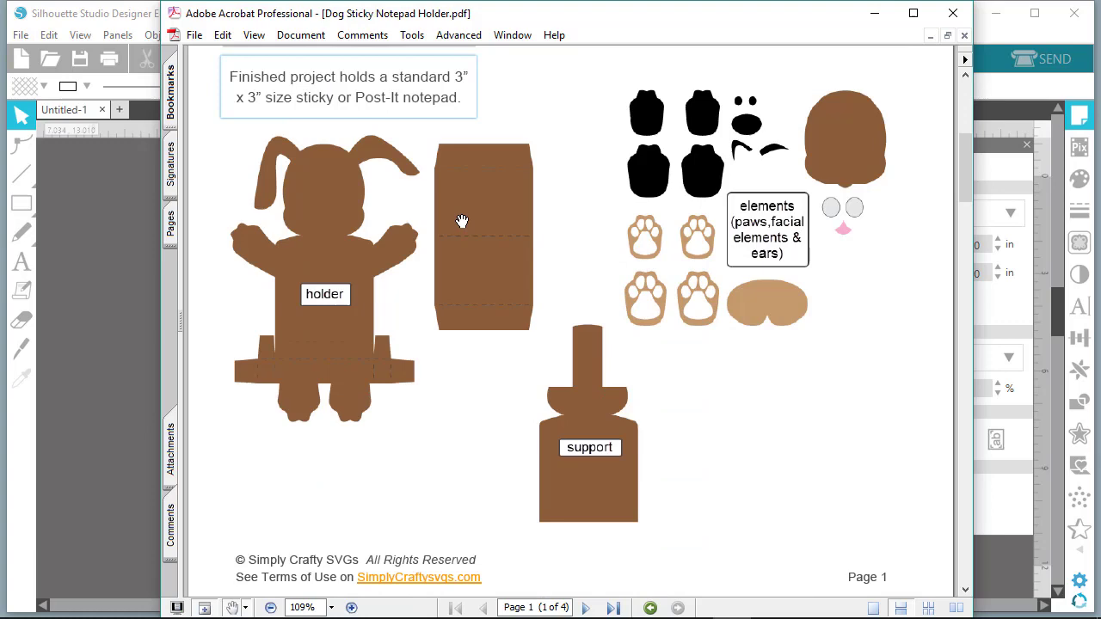
scroll(721, 334, down, 2)
scroll(721, 334, down, 12)
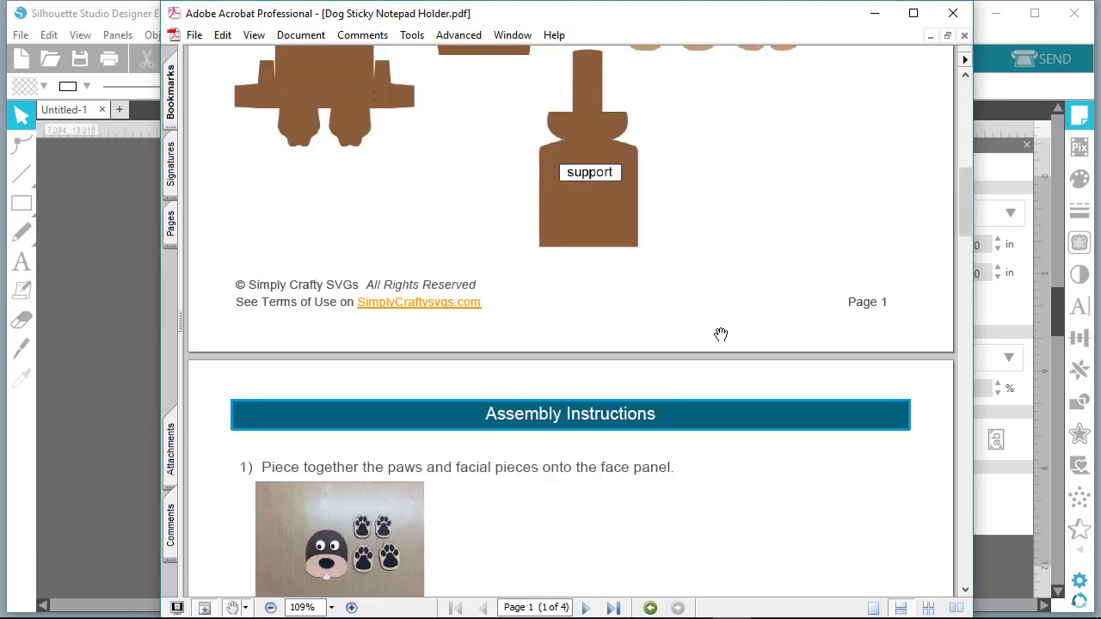
scroll(721, 334, down, 4)
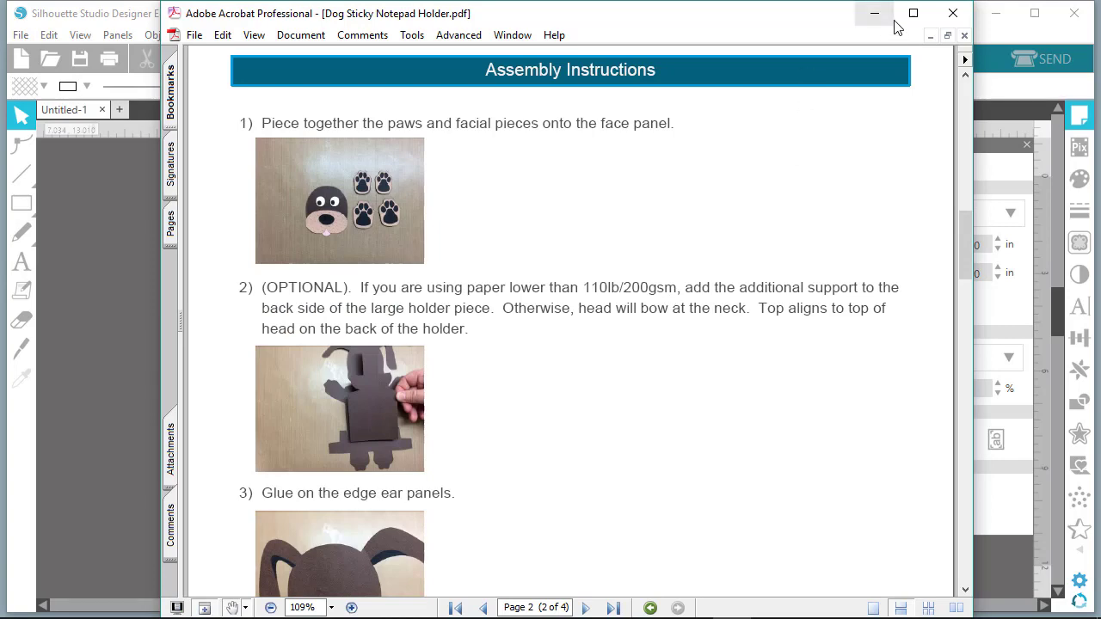
Close the PDF, open the SVG Files folder and move its window off the canvas
click(953, 17)
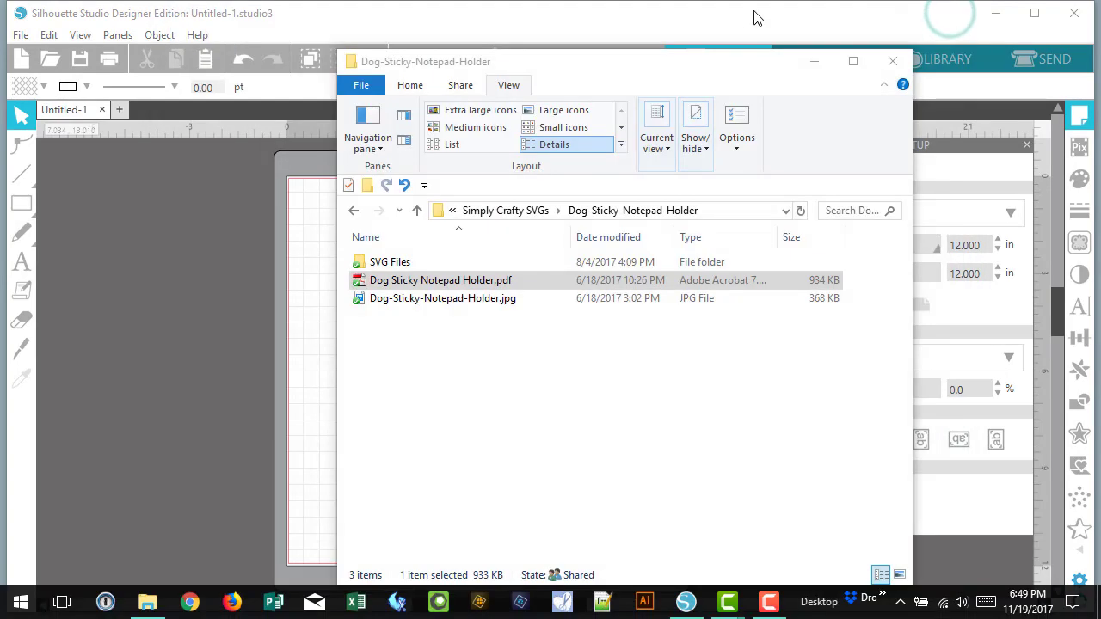
double_click(387, 265)
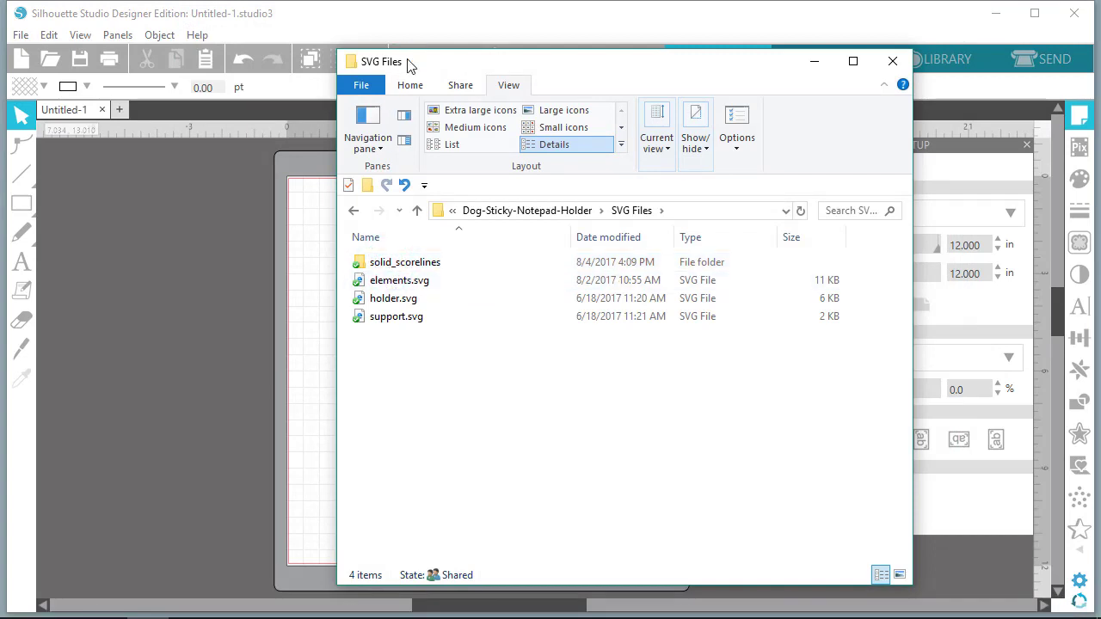
drag(417, 66, 702, 61)
Import elements.svg and holder.svg onto the Silhouette cutting mat
drag(799, 275, 577, 361)
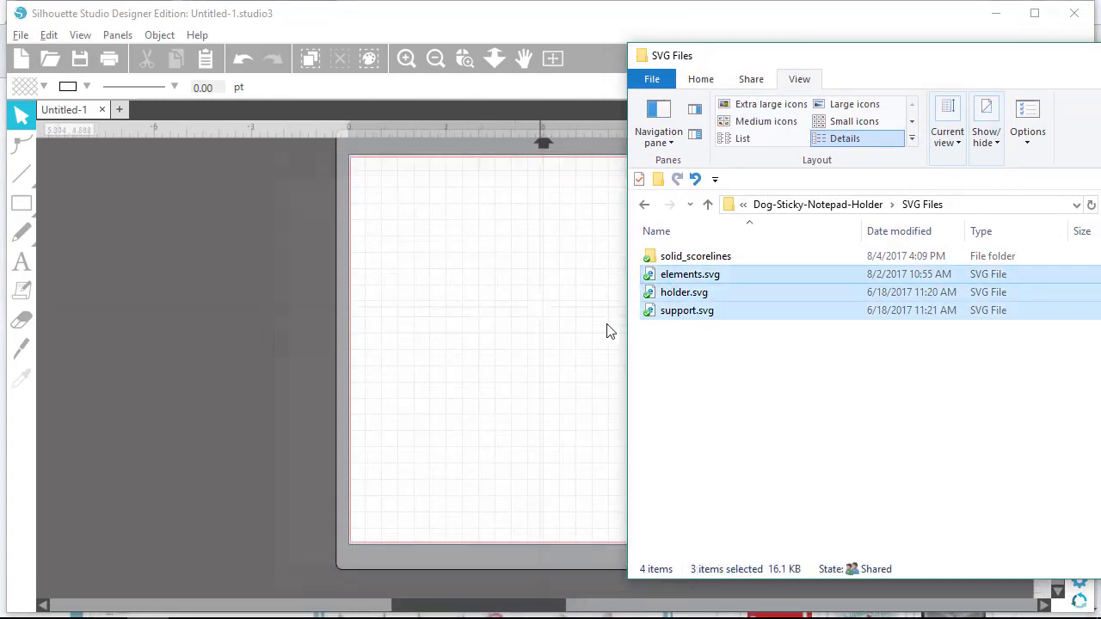
click(677, 340)
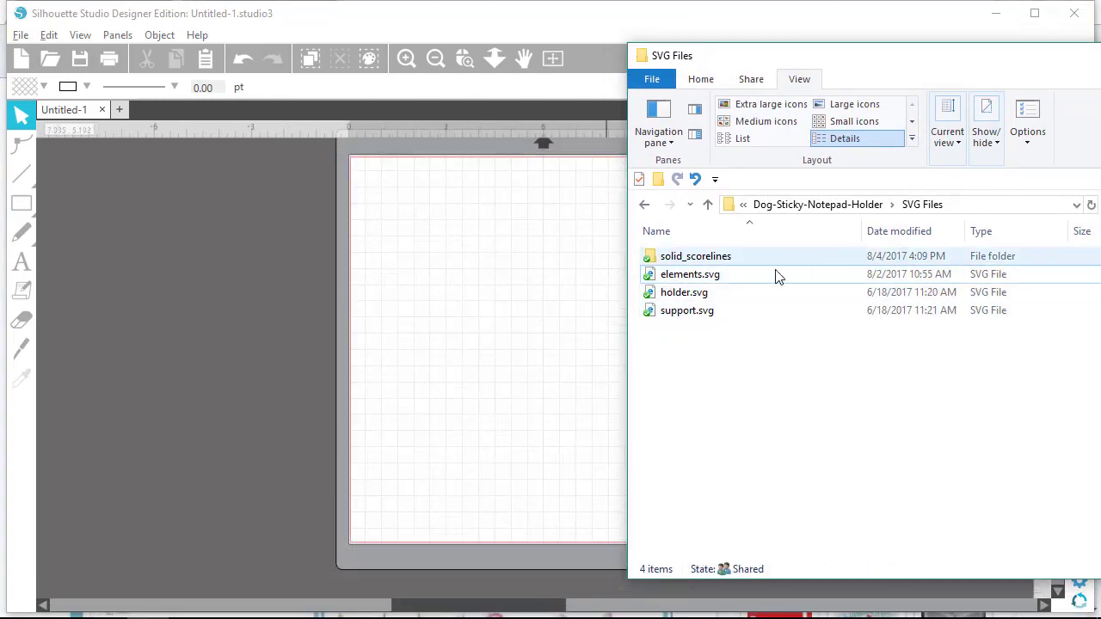
drag(677, 273, 391, 260)
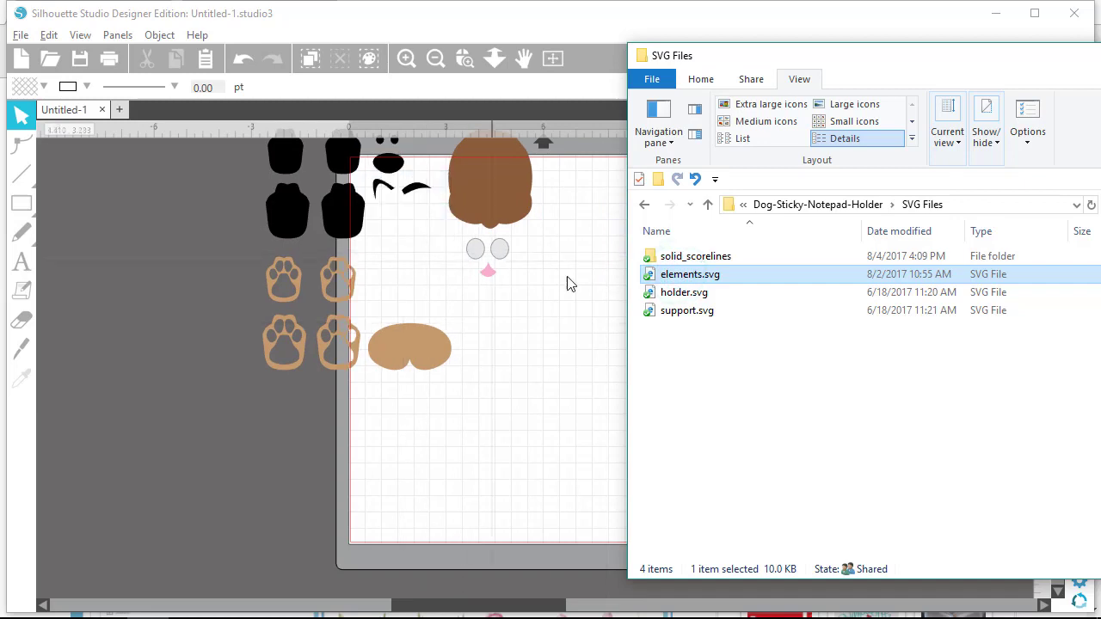
drag(677, 292, 542, 441)
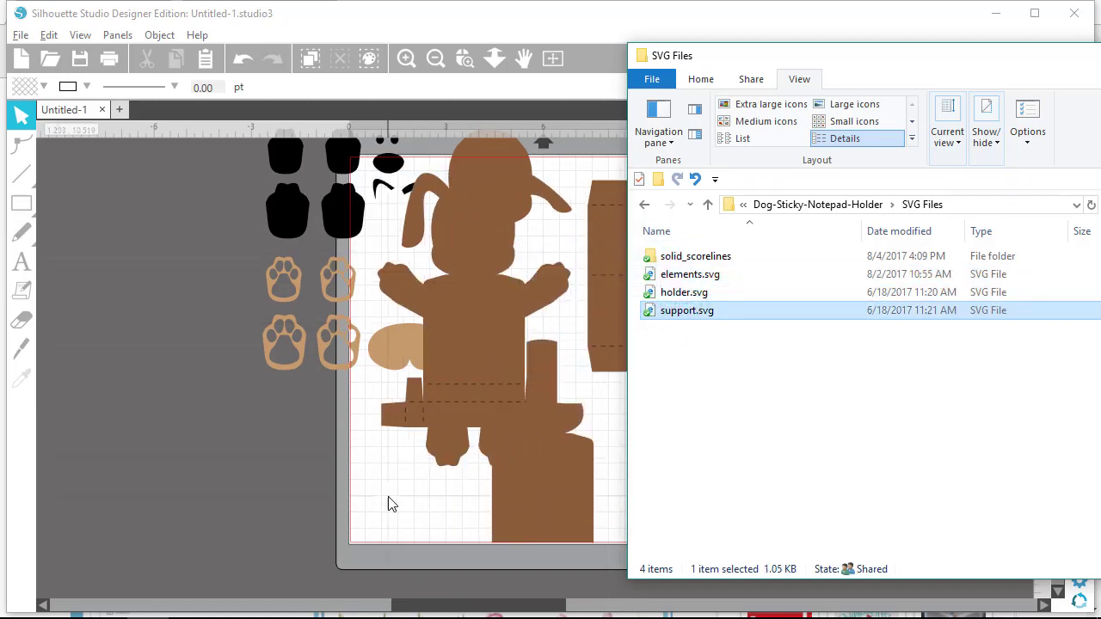
Save the dog layout as Dog Sticky Notepad Holder.studio3 in the SVG Files folder
click(294, 491)
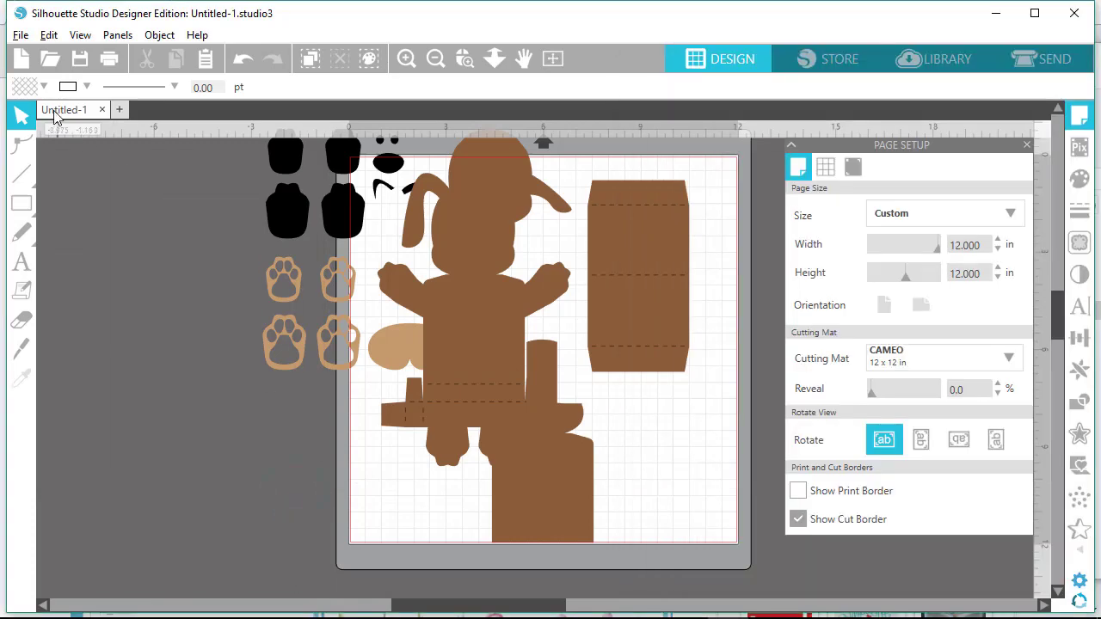
click(18, 36)
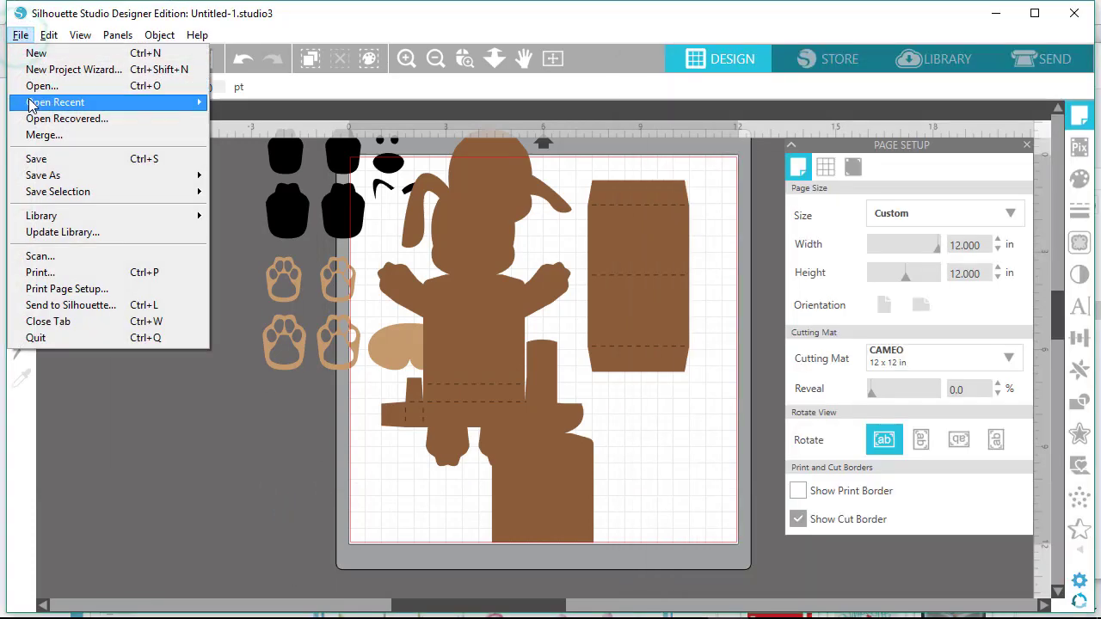
click(41, 164)
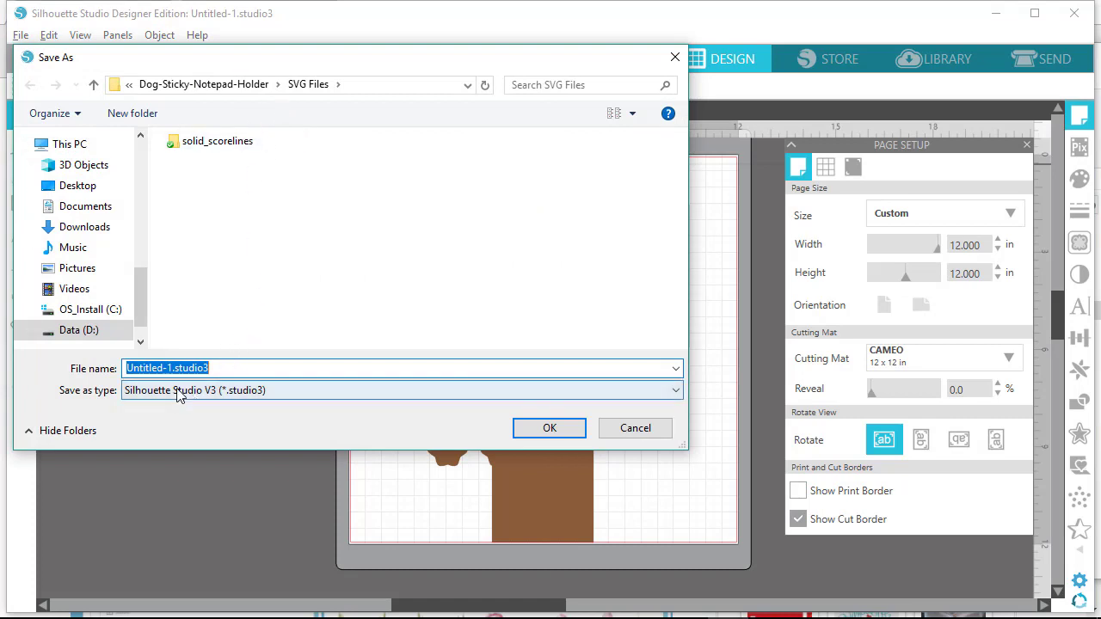
text(Dog)
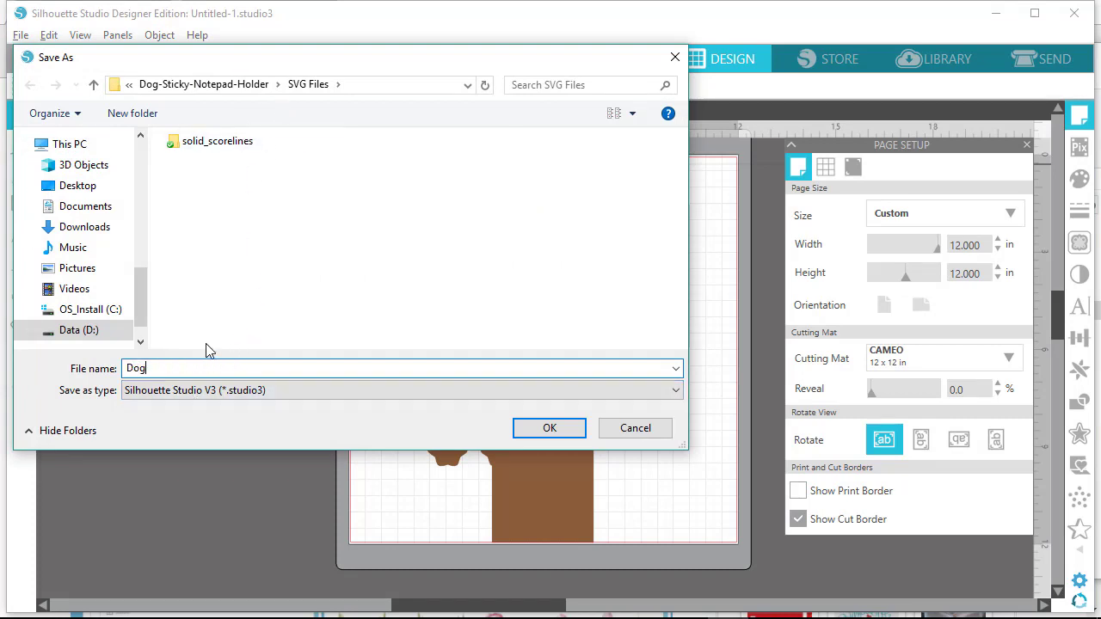
text( Sticky Notepad Holder)
click(547, 429)
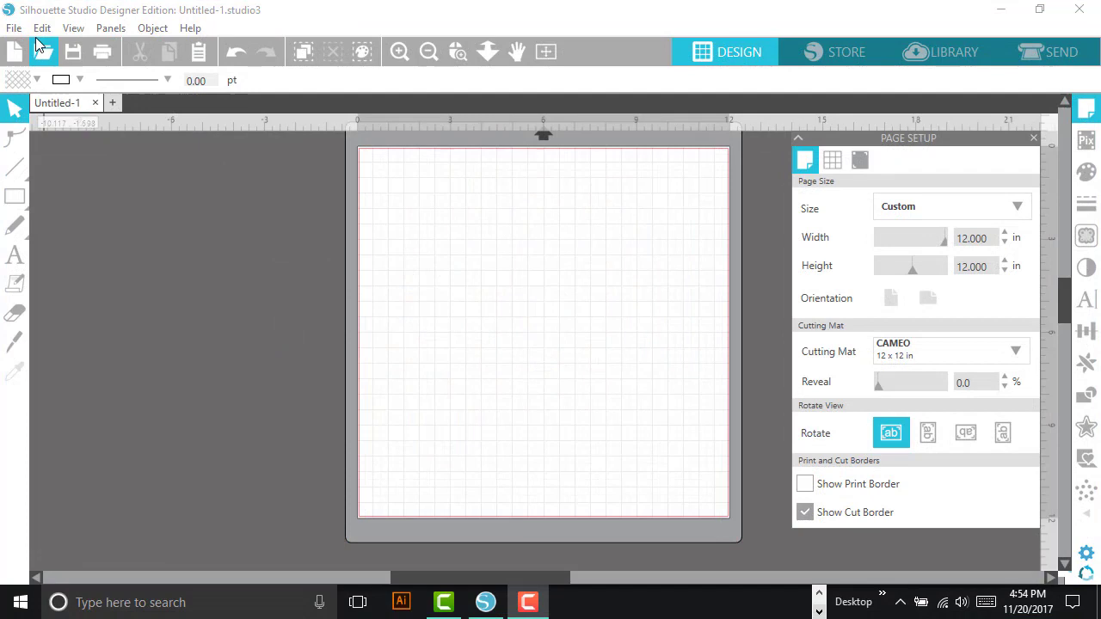
Open Edit > Preferences to view the General settings
click(42, 28)
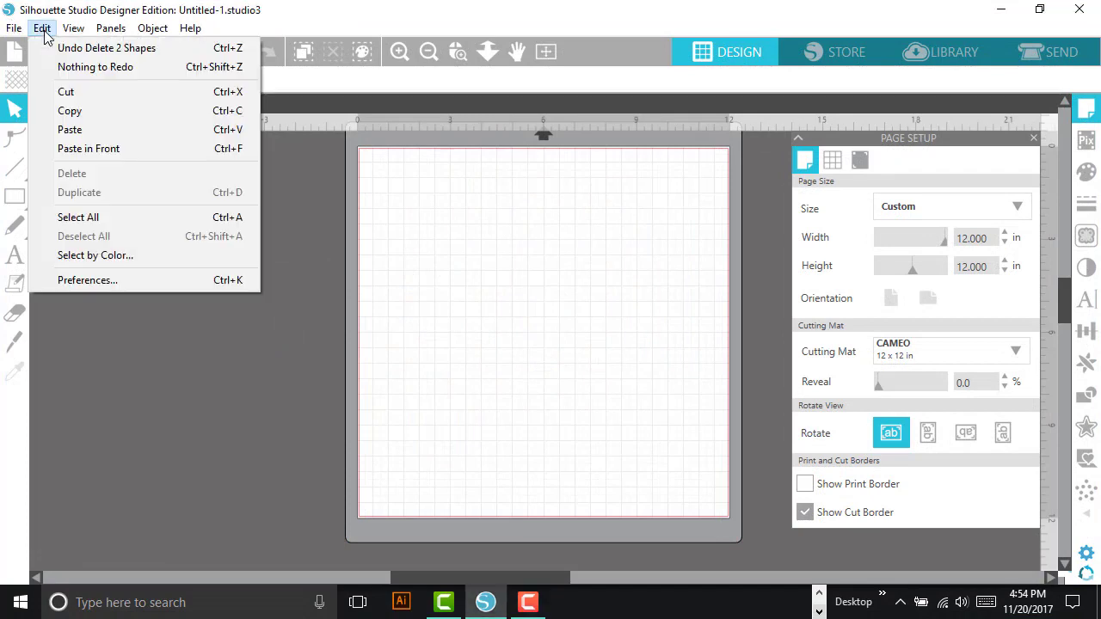
click(96, 281)
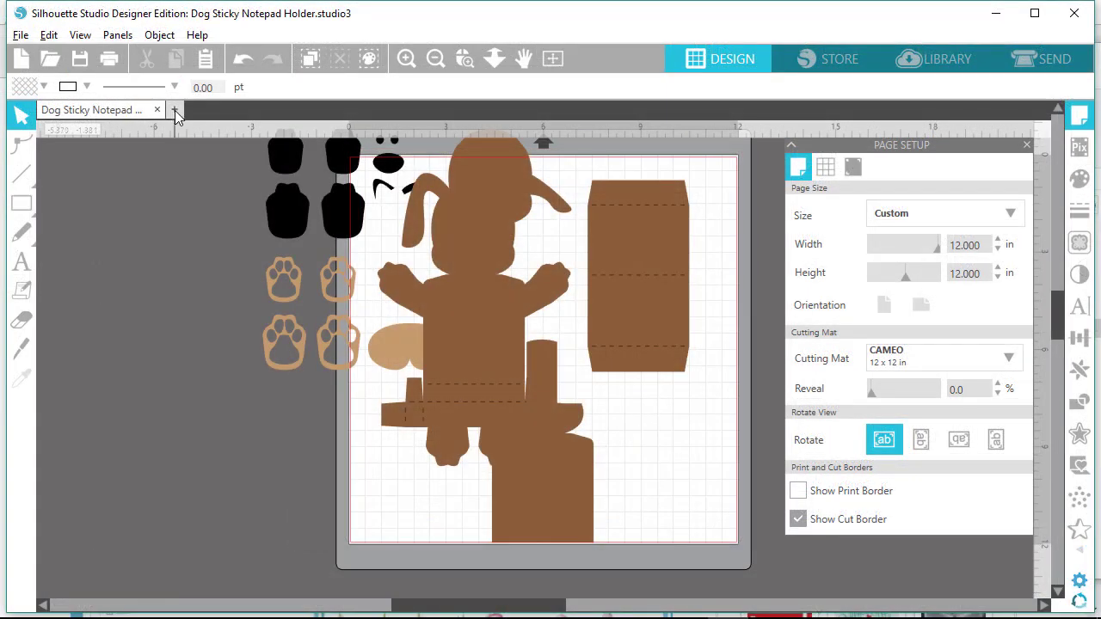
Start a blank document, switch to the library and bring up the SVG Files folder
click(175, 110)
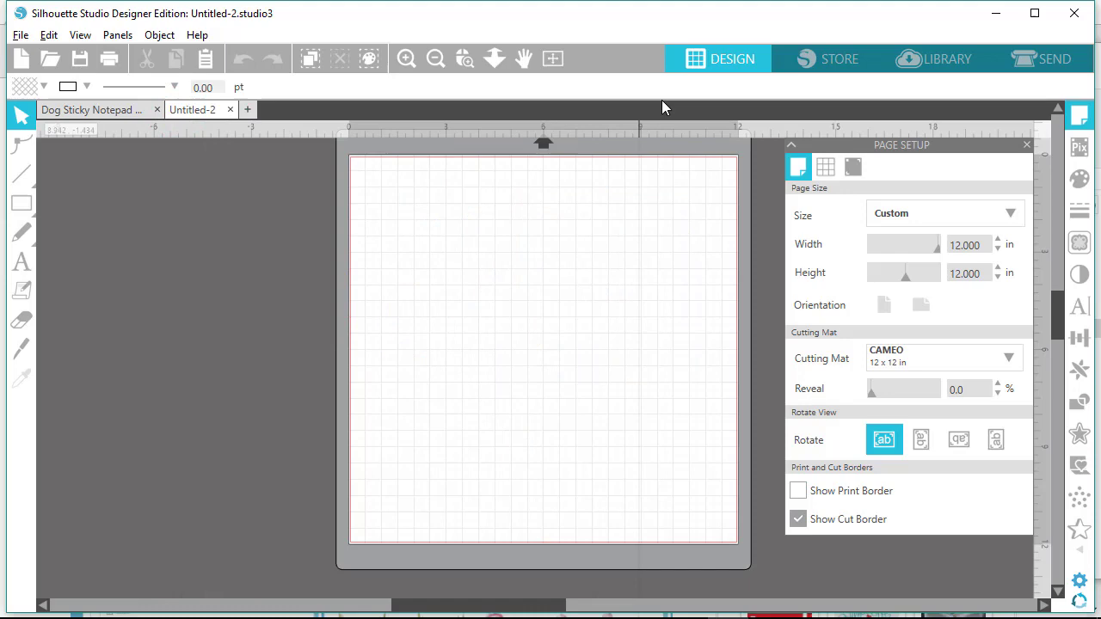
click(927, 58)
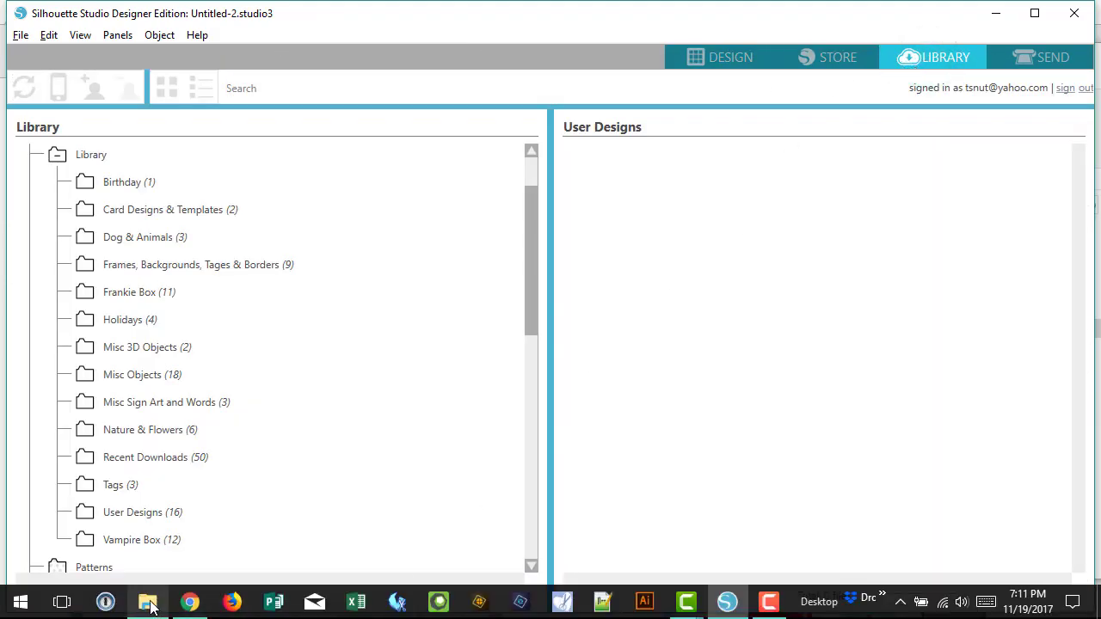
click(147, 611)
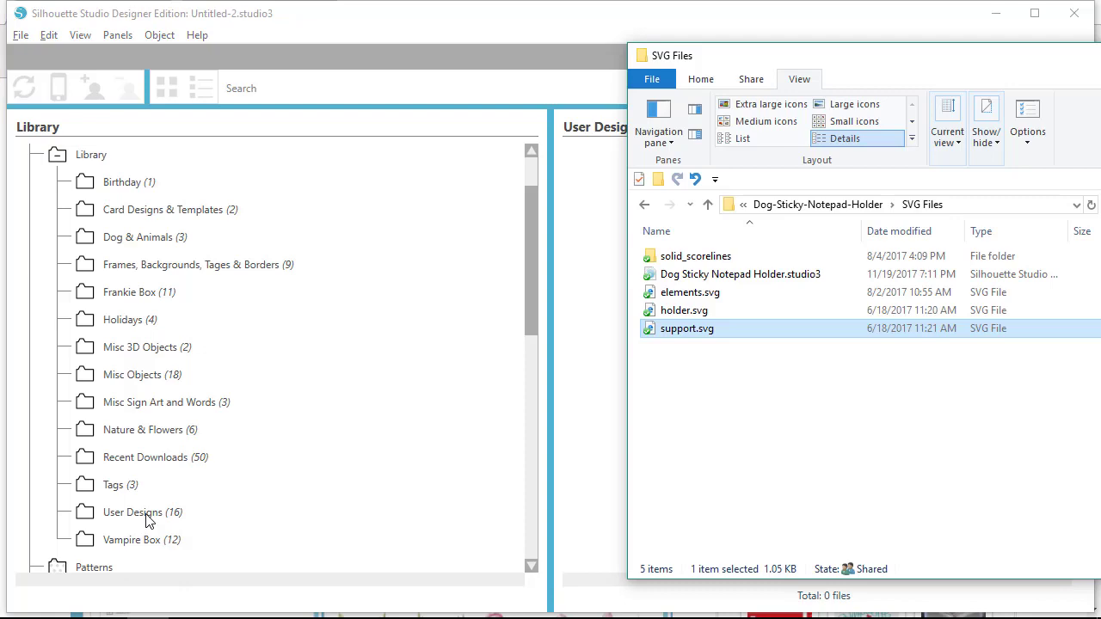
scroll(145, 516, down, 10)
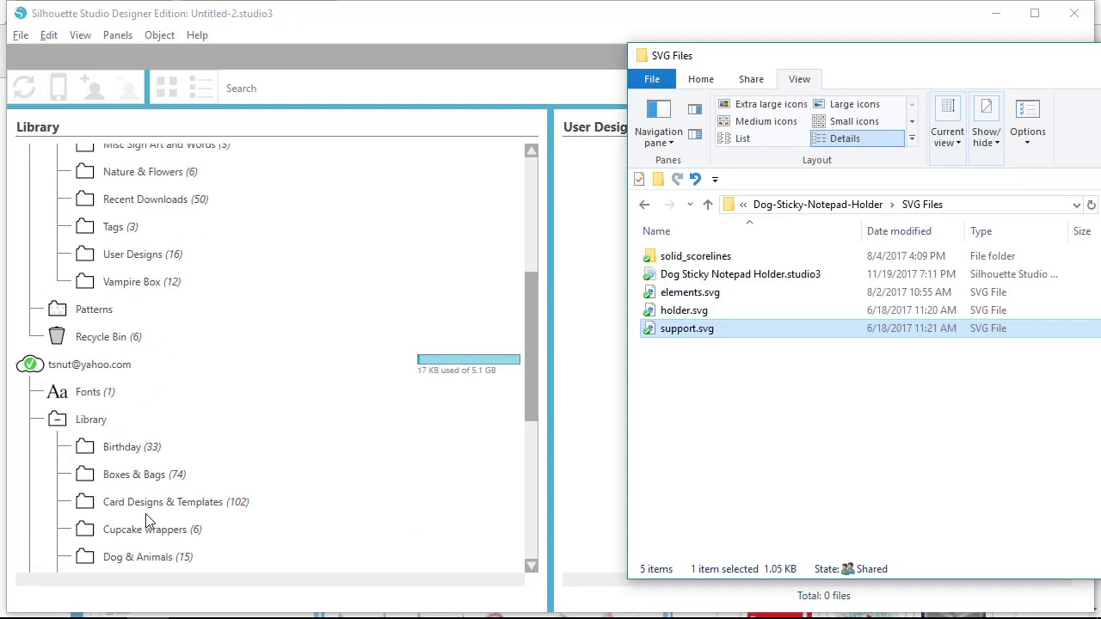
scroll(148, 521, down, 5)
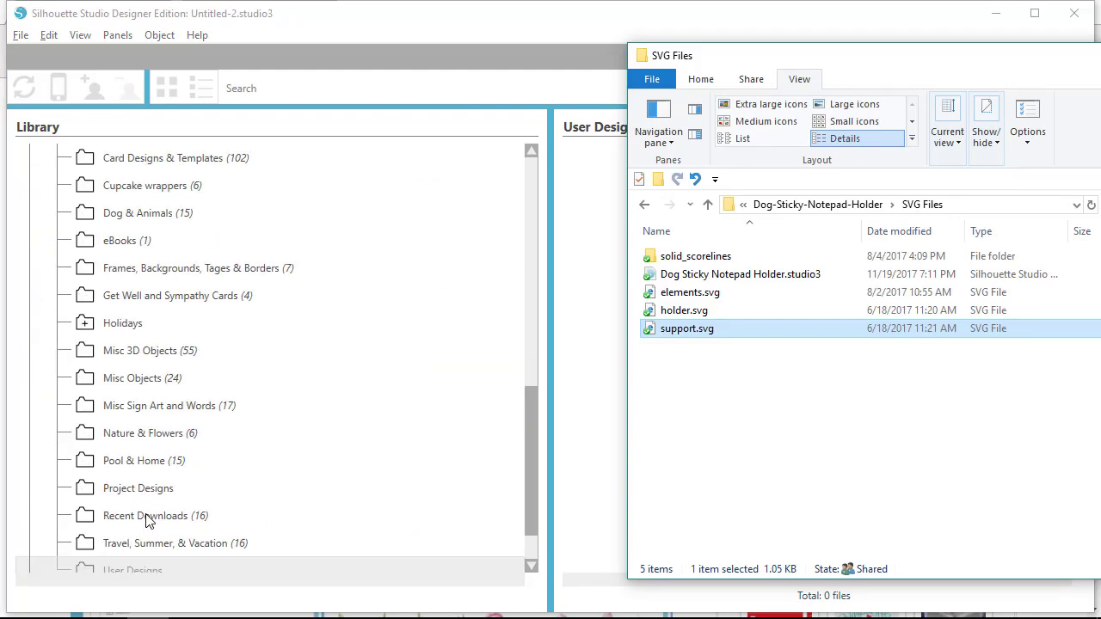
Add the elements, holder and support SVGs to the User Designs library folder
click(671, 295)
shift+click(667, 326)
drag(669, 306, 133, 511)
click(593, 357)
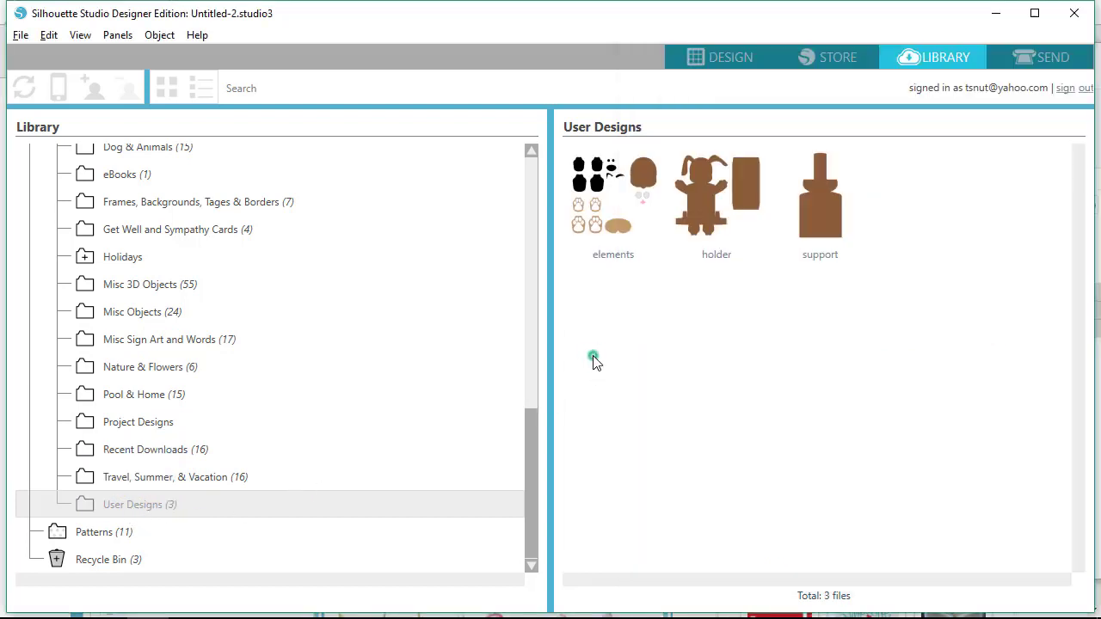
click(819, 230)
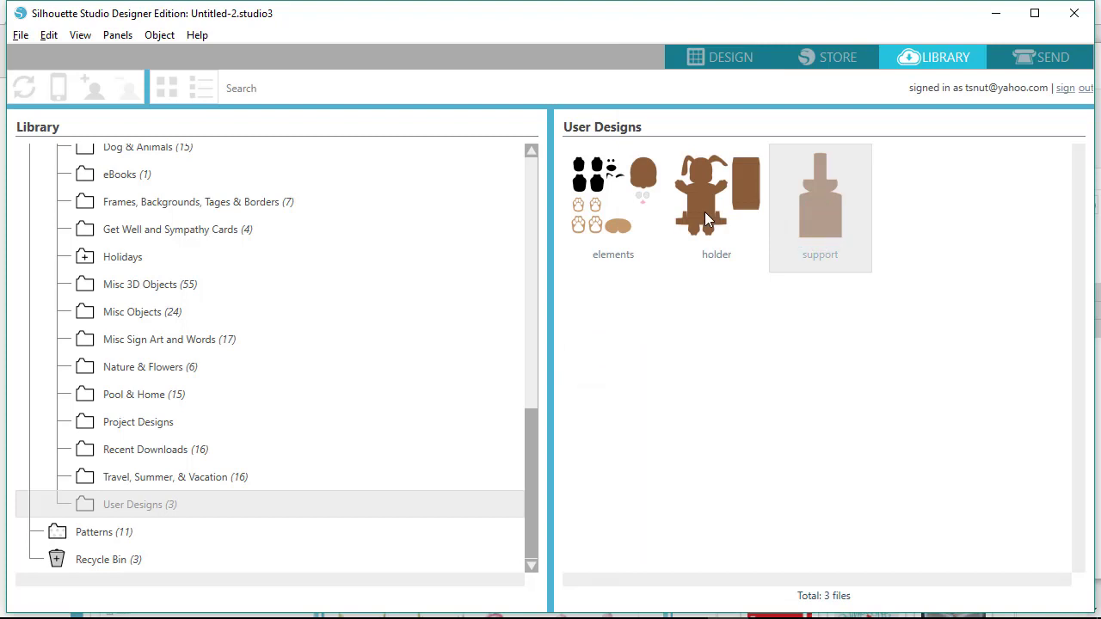
Merge the elements, holder and support library designs into the new document
right_click(570, 211)
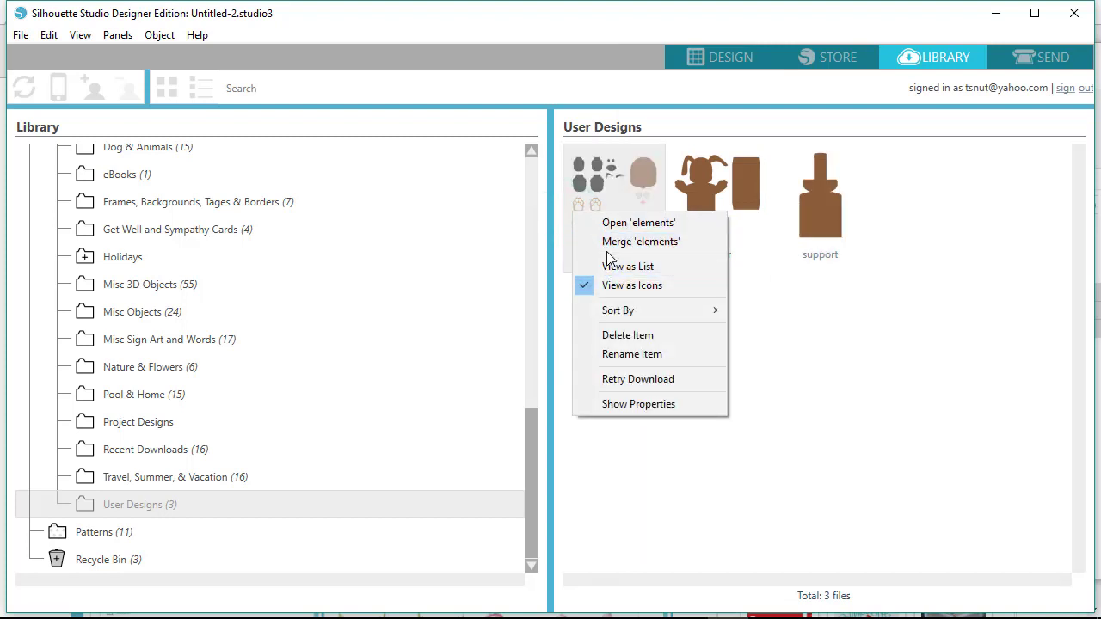
click(608, 243)
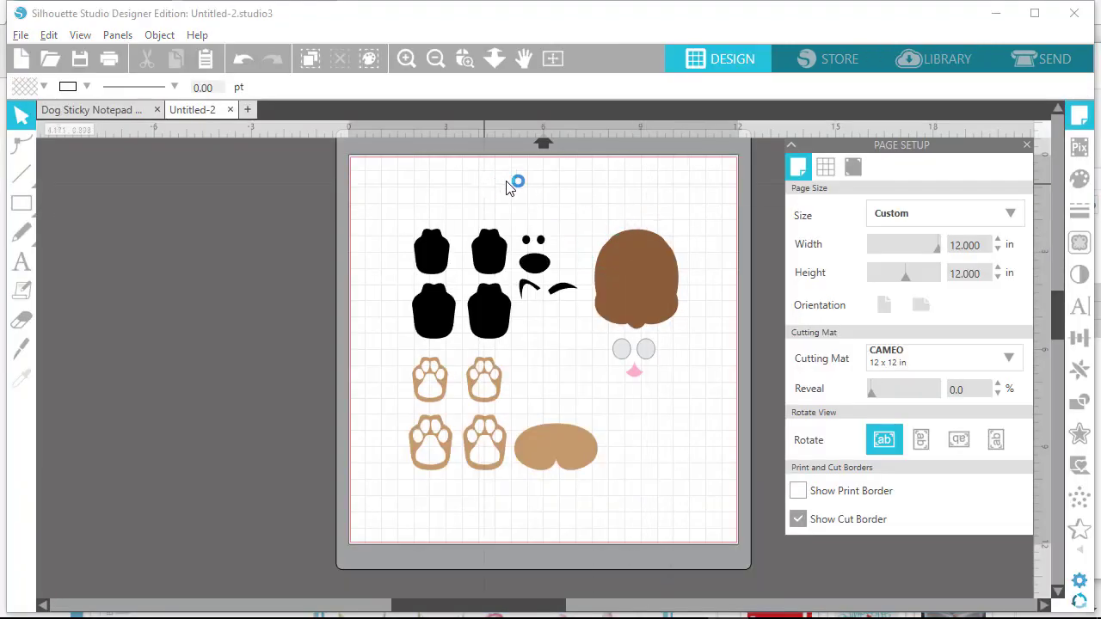
click(920, 67)
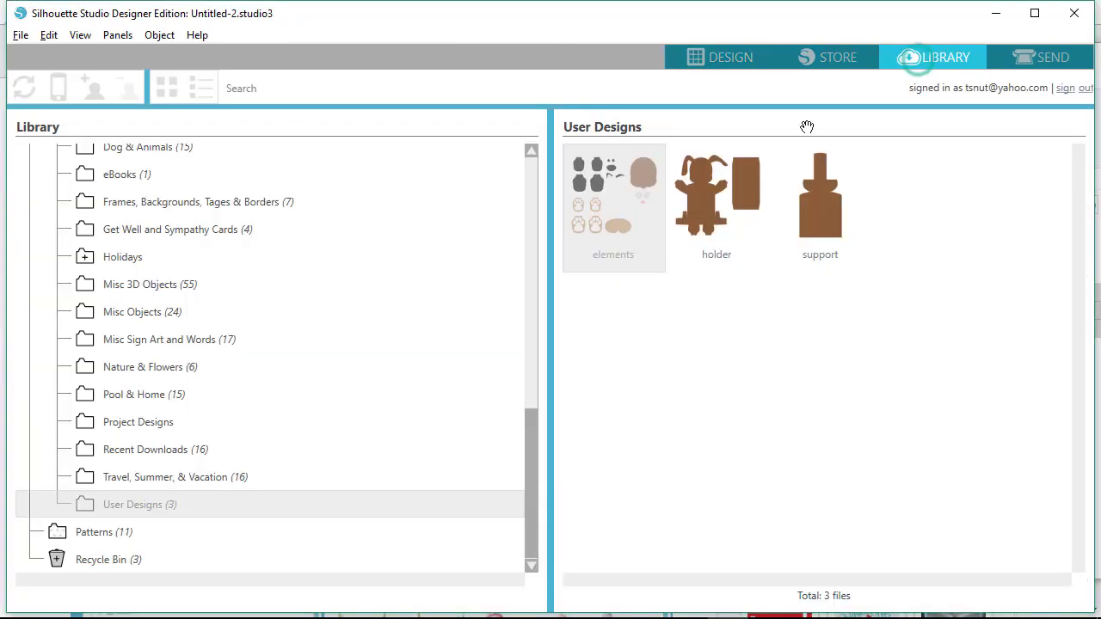
right_click(725, 194)
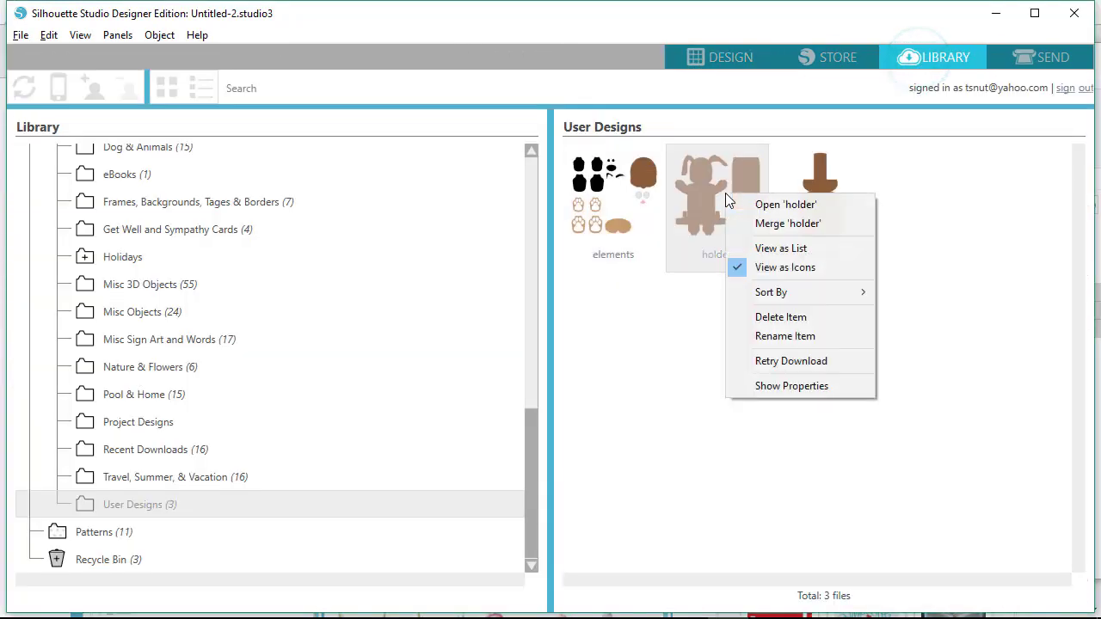
click(765, 226)
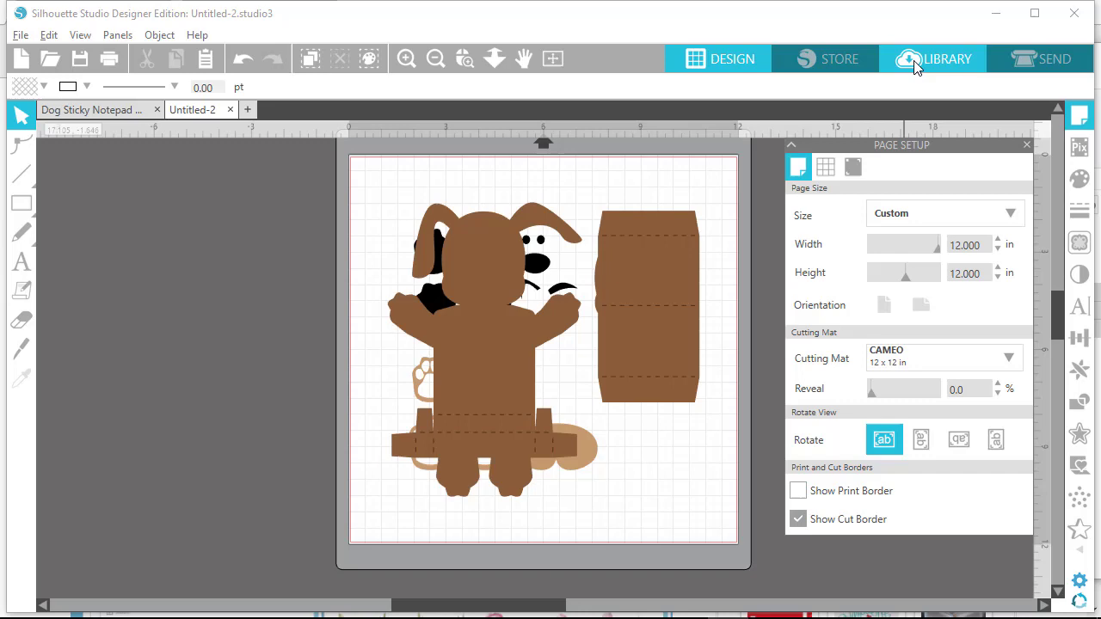
click(895, 60)
right_click(800, 216)
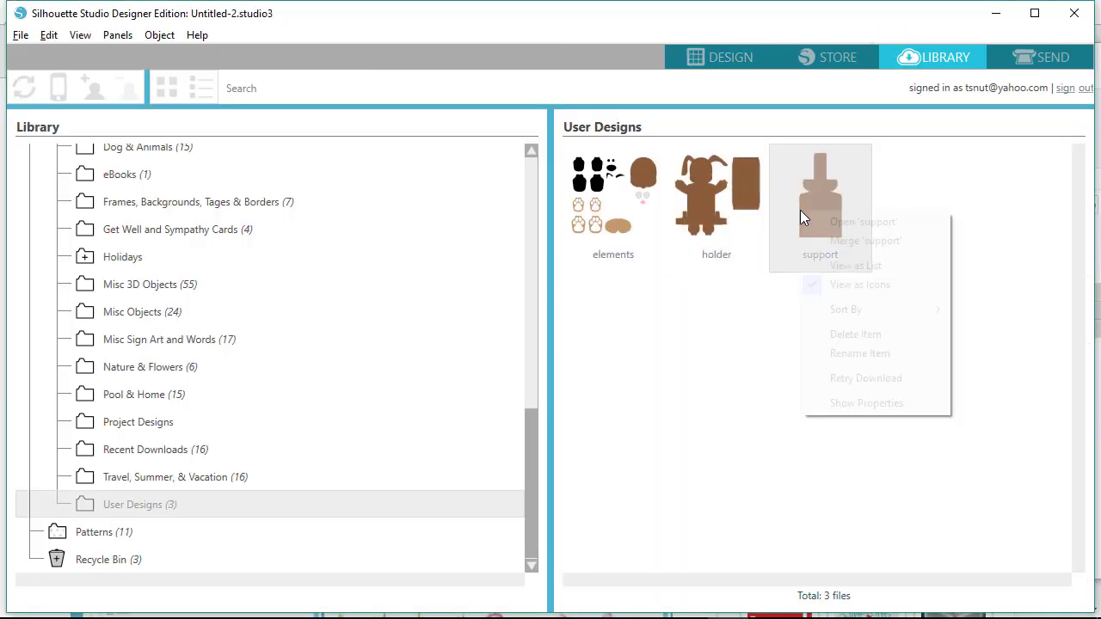
click(844, 242)
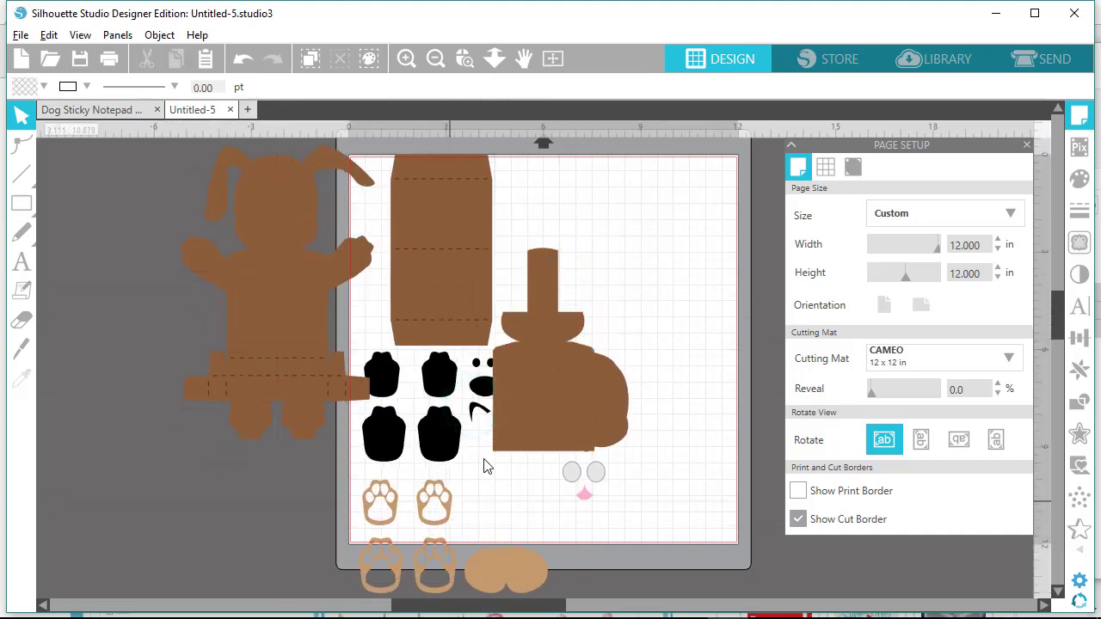
Move the tall support to the mat's right and the black face and paw pieces down-right
drag(542, 395, 614, 313)
drag(597, 419, 673, 440)
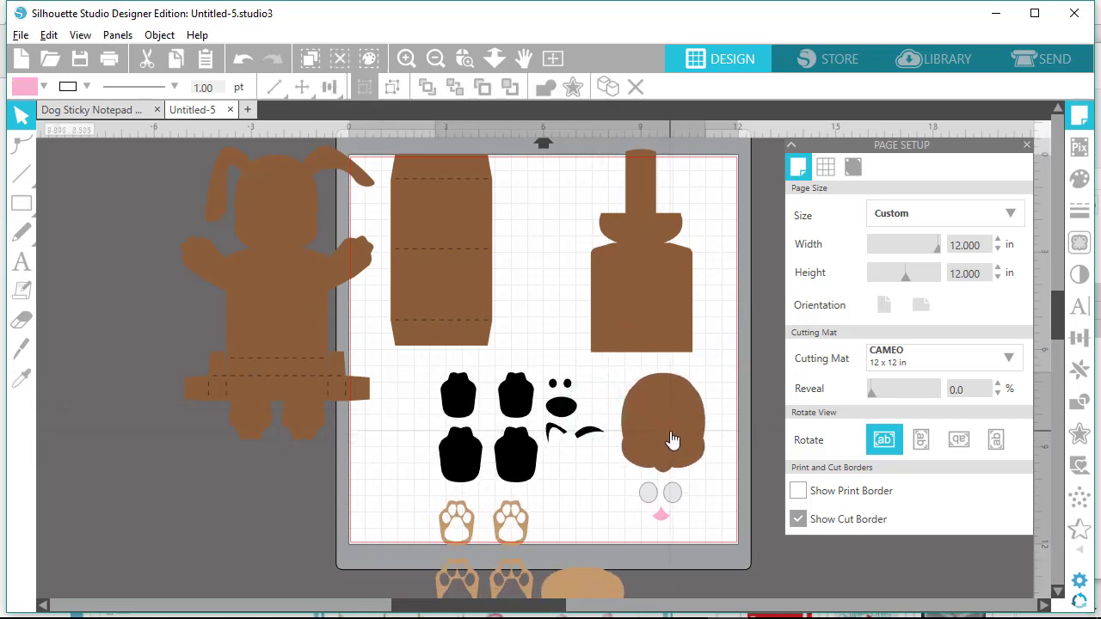
key(Escape)
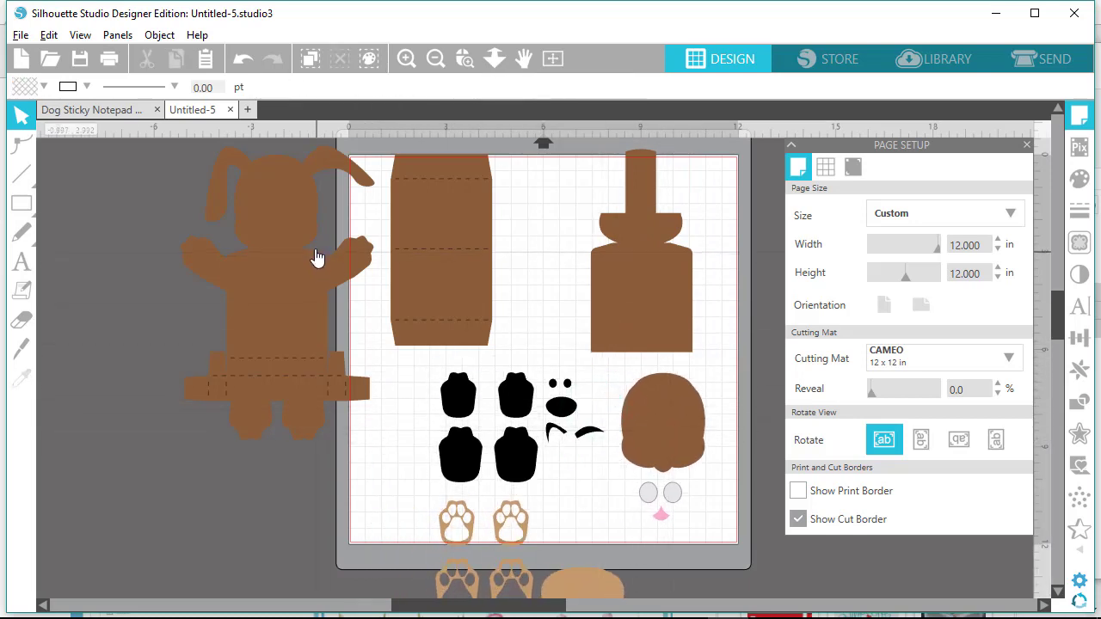
drag(316, 257, 313, 253)
key(Escape)
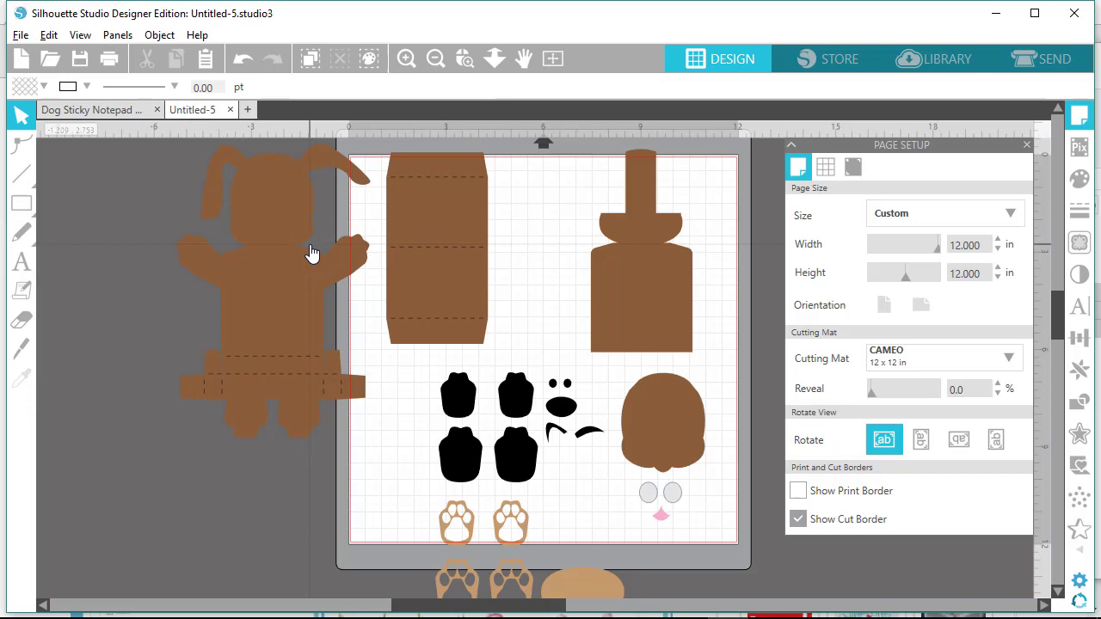
click(21, 35)
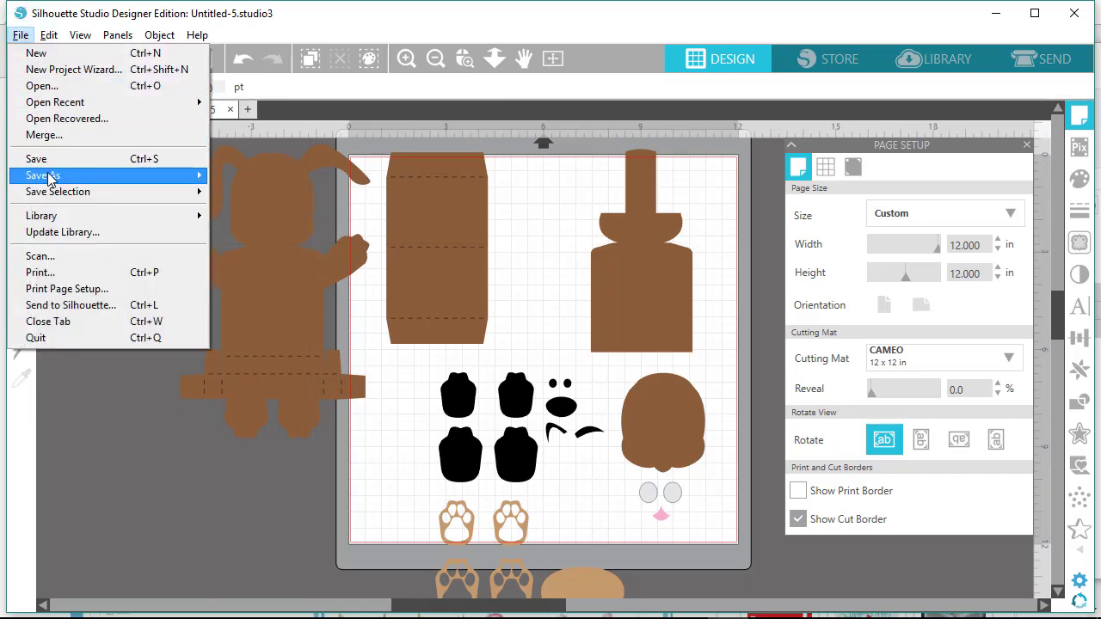
Save the layout to the library under the name Dog Sticky Notepad Holder
mouse_move(49, 176)
click(251, 197)
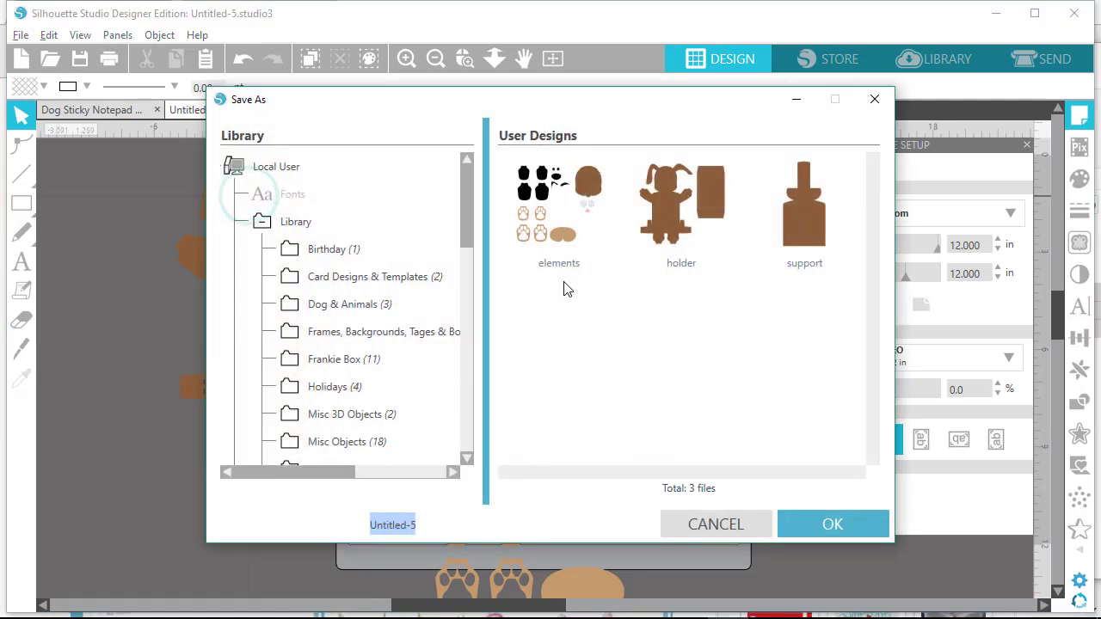
text(Dog)
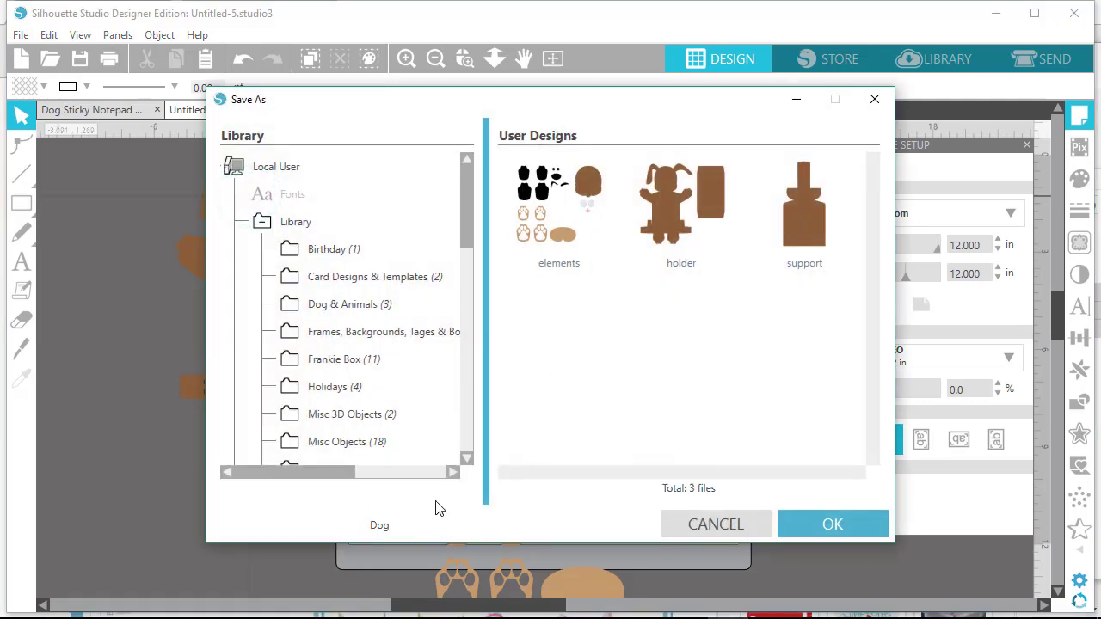
text( Sticky Notepad Holder)
click(833, 531)
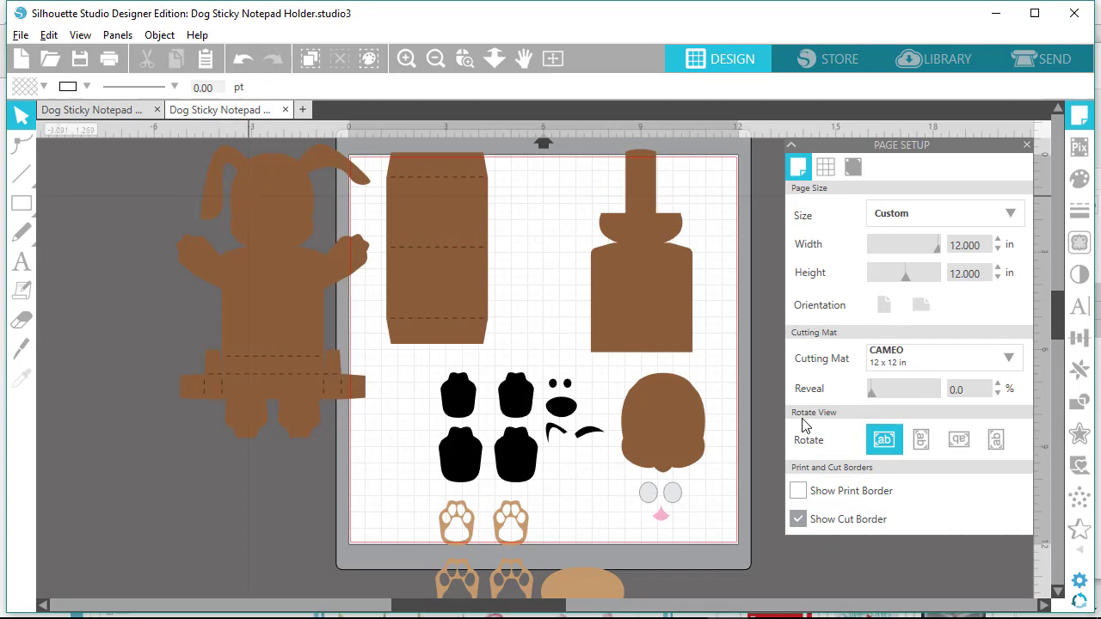
Delete the elements, holder and support designs from the library's User Designs
click(928, 60)
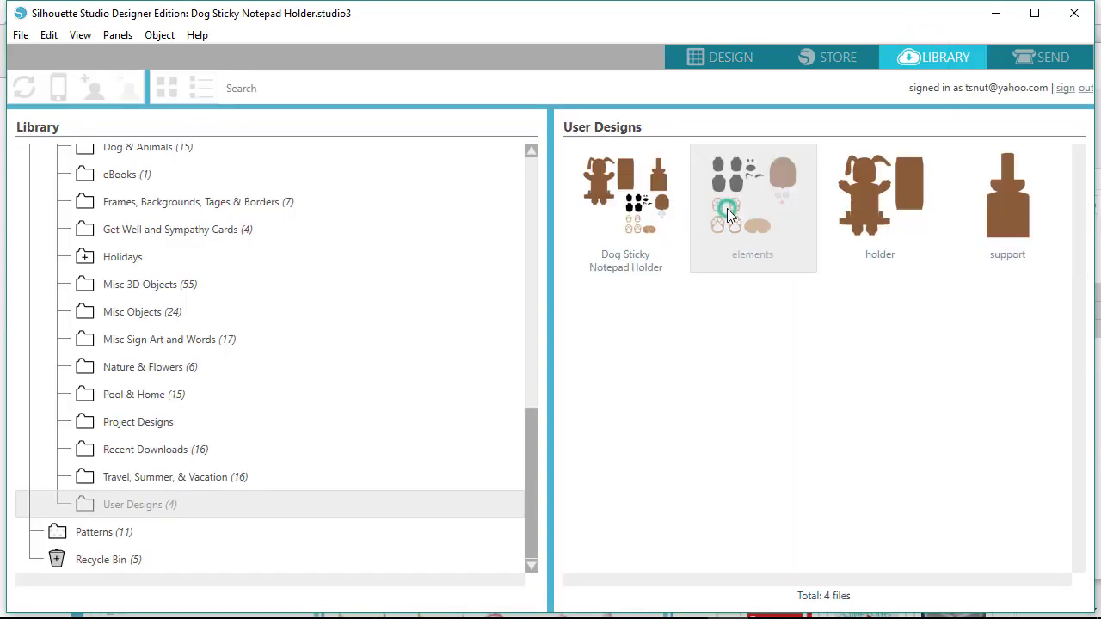
ctrl+click(1006, 217)
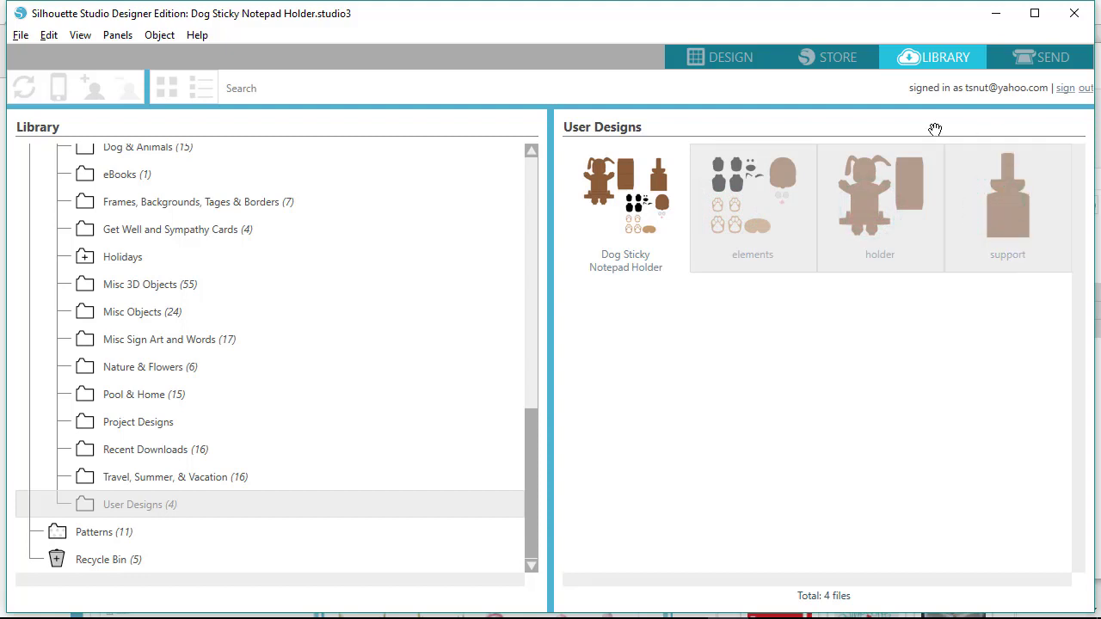
right_click(801, 207)
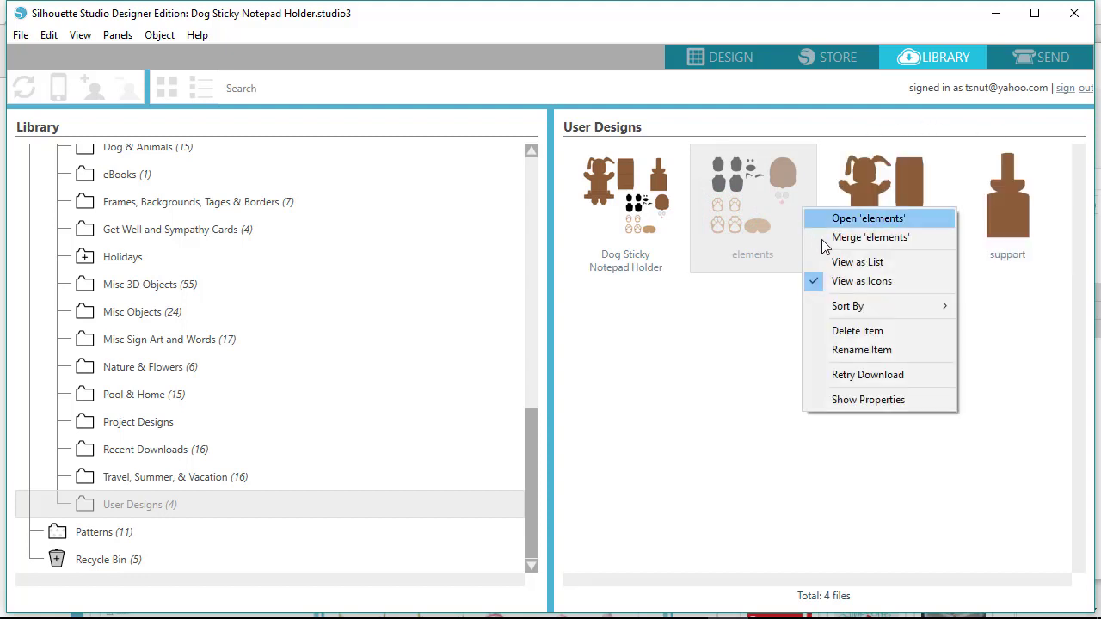
click(847, 331)
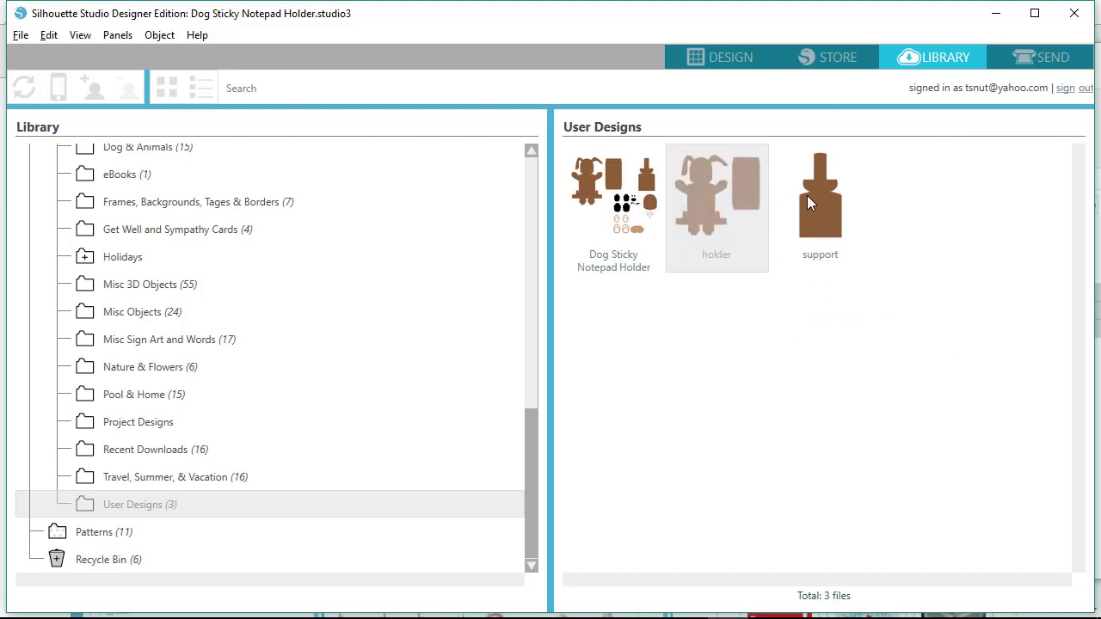
right_click(728, 211)
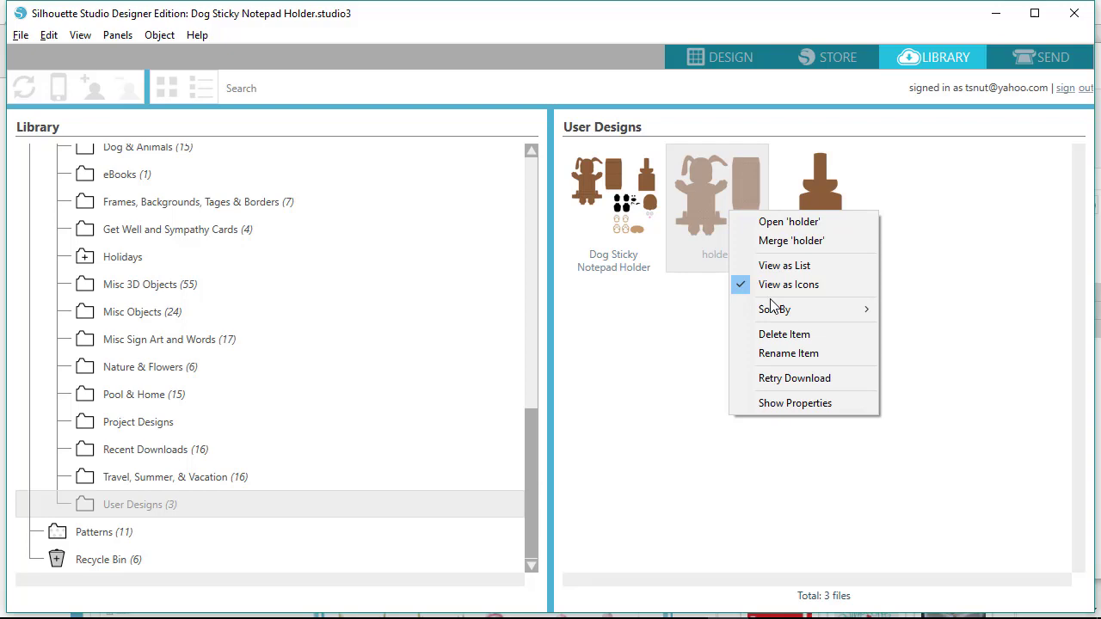
click(765, 334)
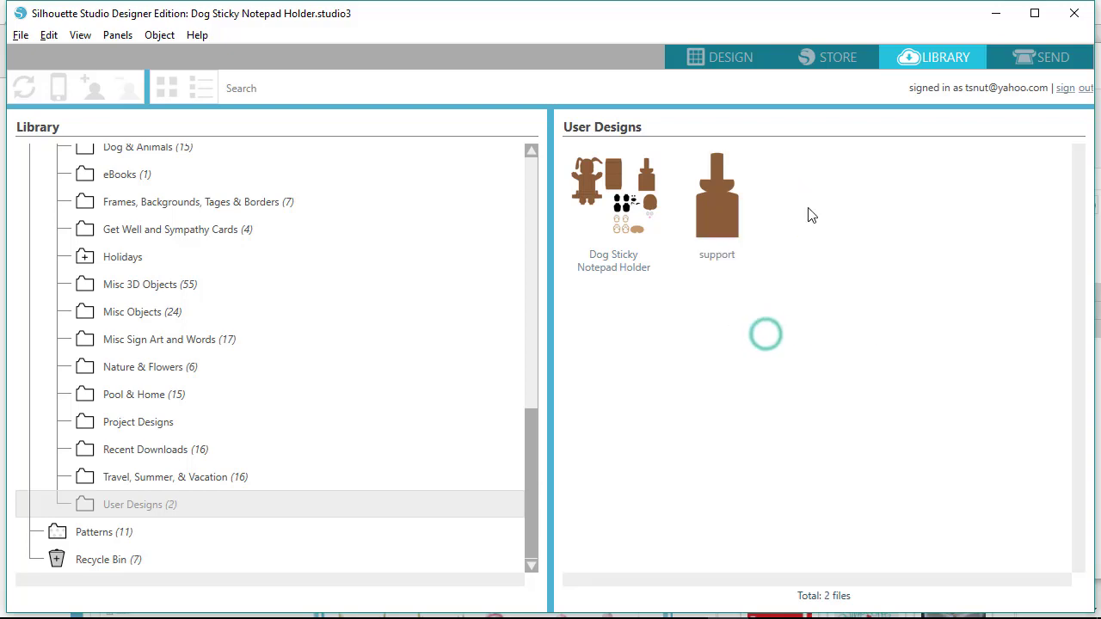
right_click(734, 234)
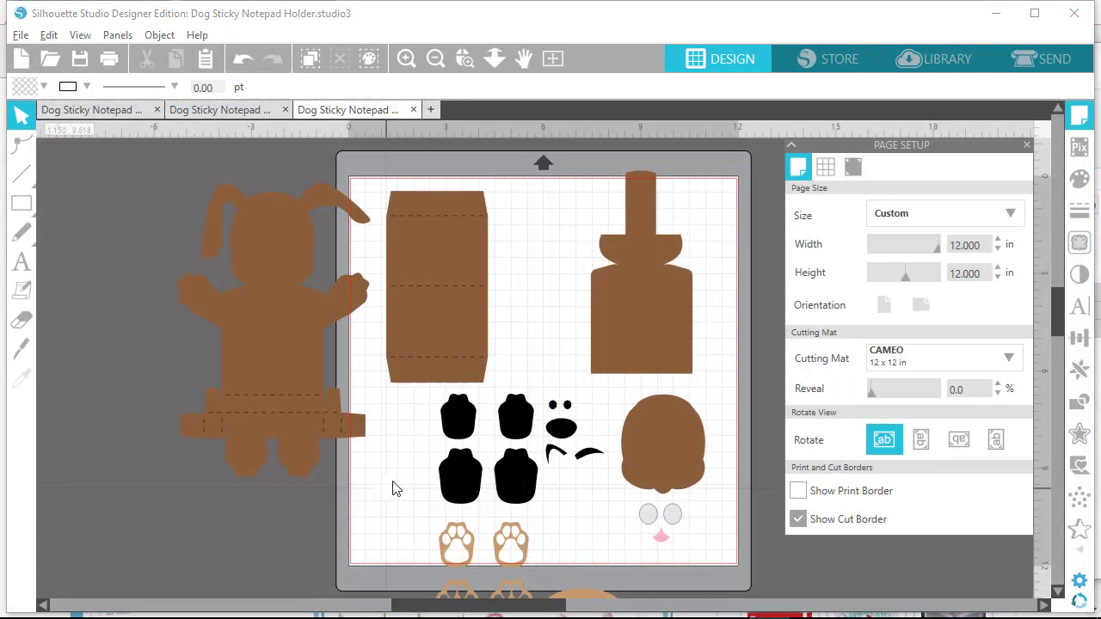
Move the small pieces off the mat and place the dog body and box piece onto it
scroll(387, 495, down, 2)
drag(465, 477, 94, 559)
click(565, 491)
scroll(565, 491, up, 1)
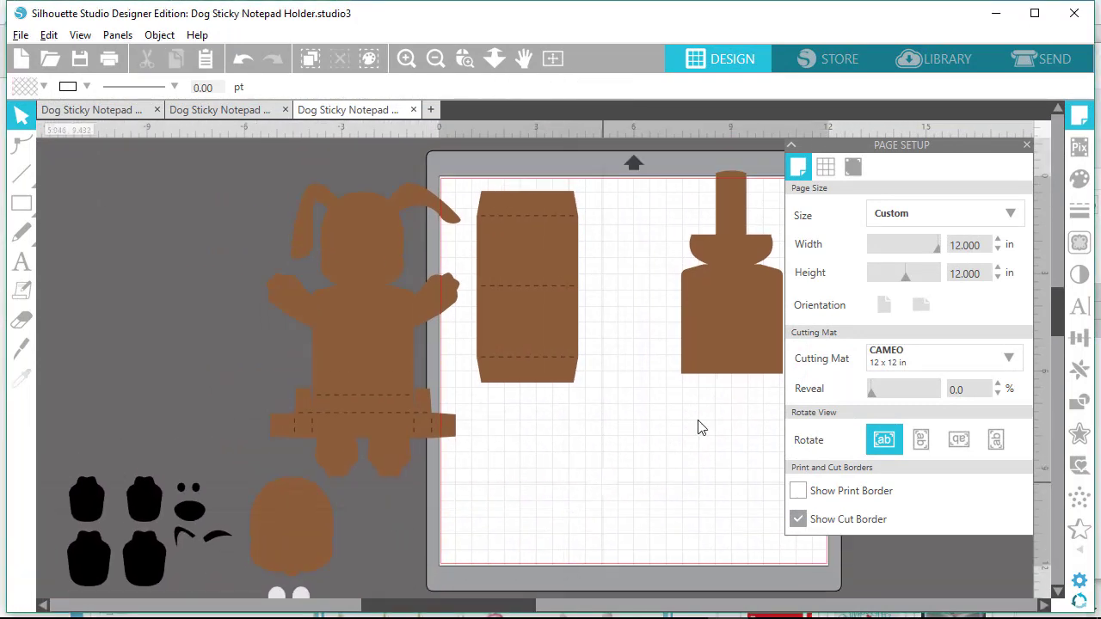
drag(383, 400, 567, 402)
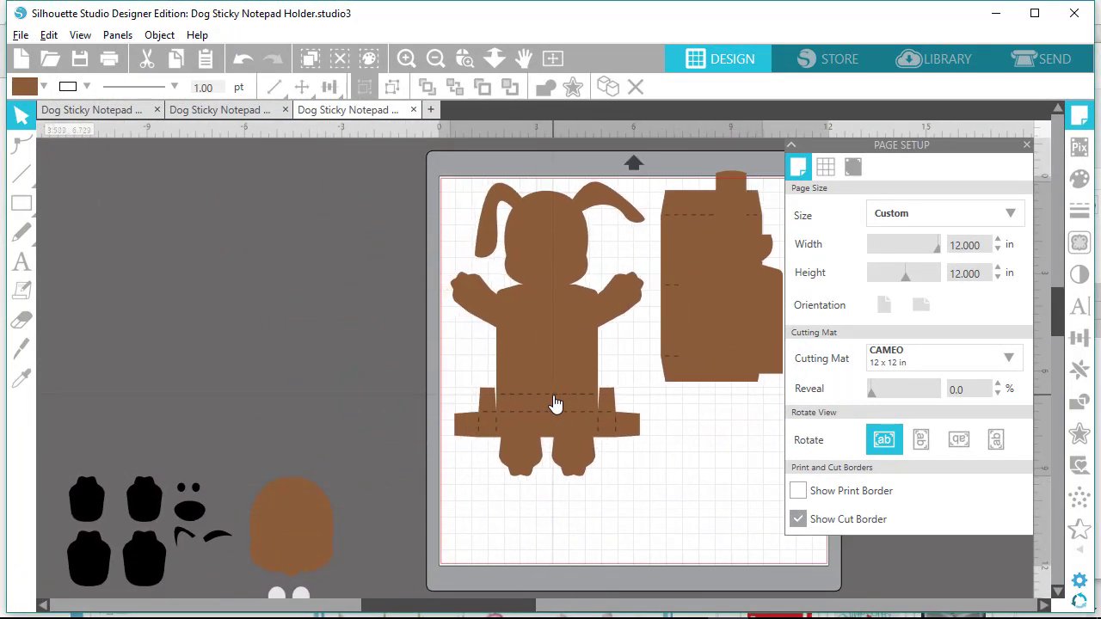
scroll(724, 470, left, 1)
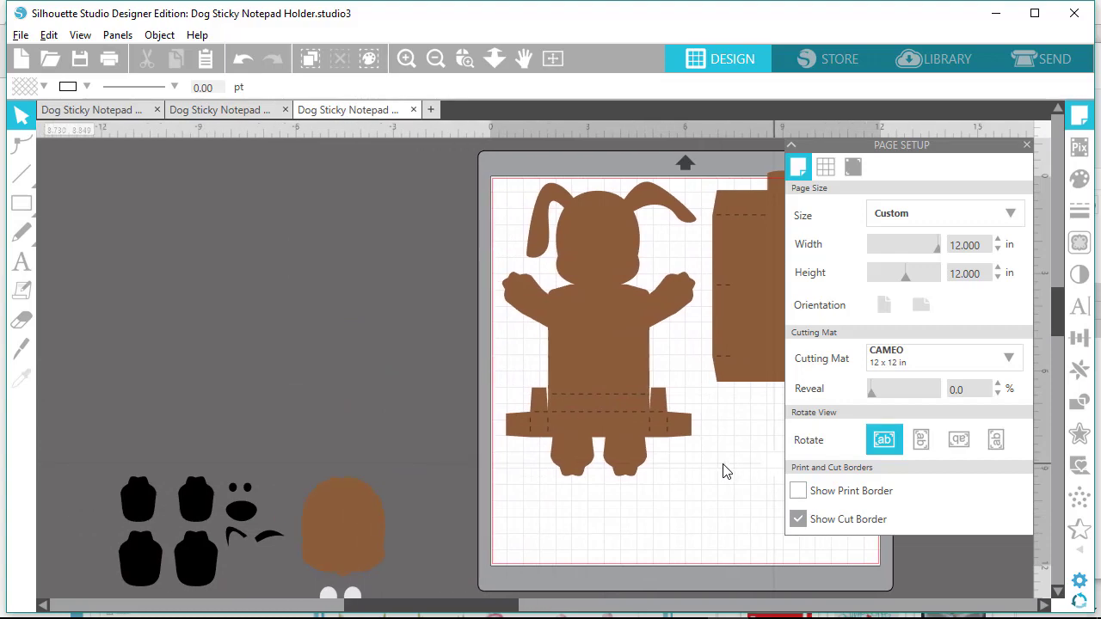
scroll(725, 470, right, 4)
Separate the 6.261 in support piece, rotate it horizontal and lay it along the mat's bottom
click(672, 329)
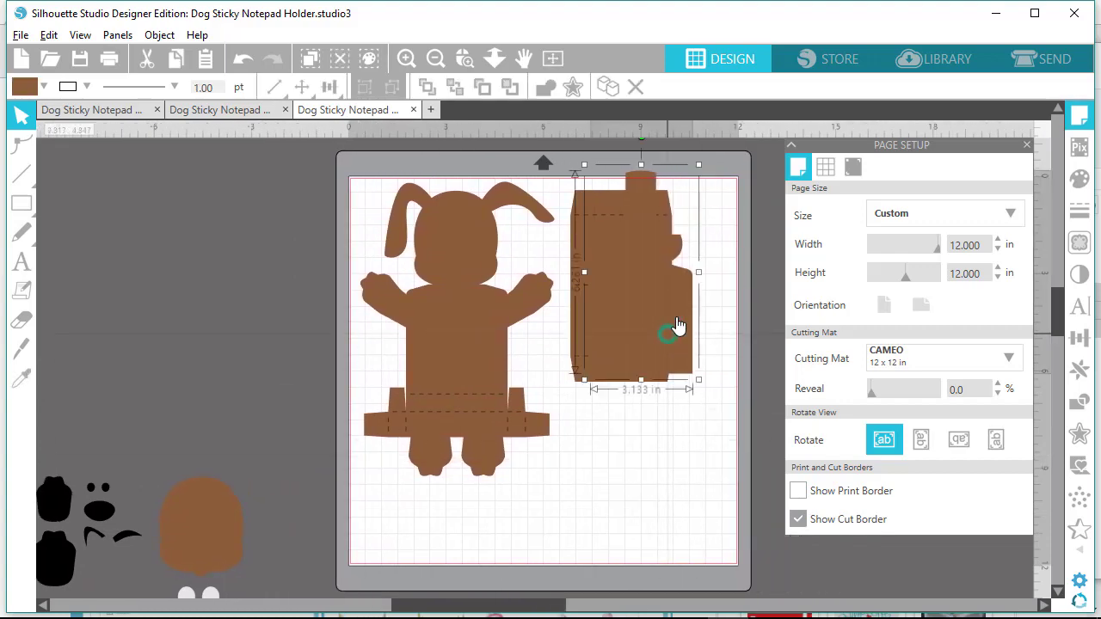
click(658, 172)
drag(644, 275, 614, 459)
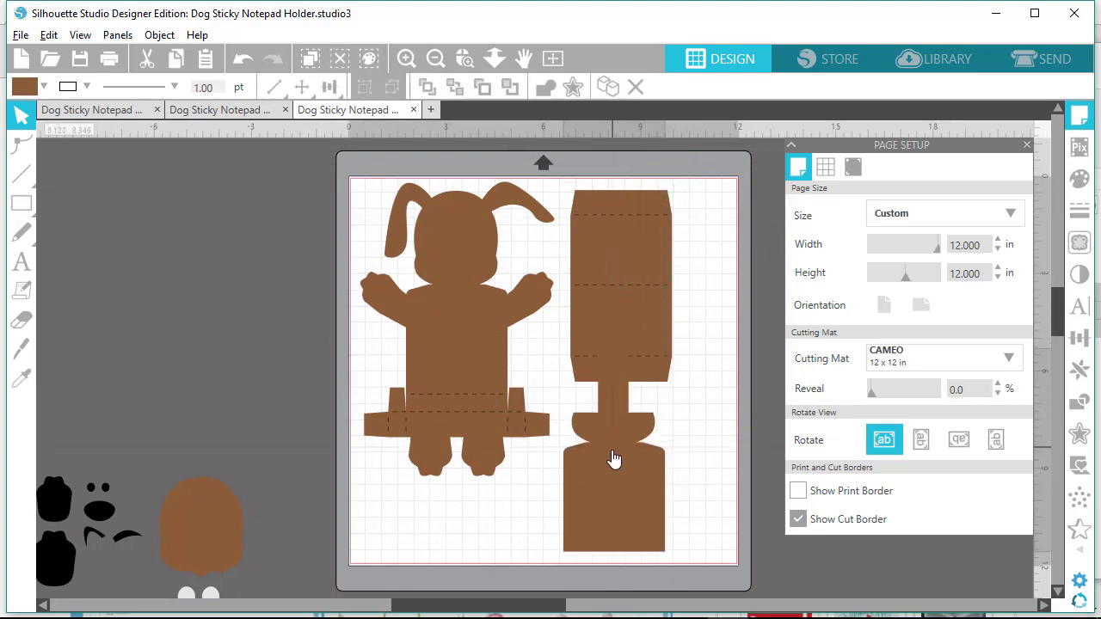
click(608, 369)
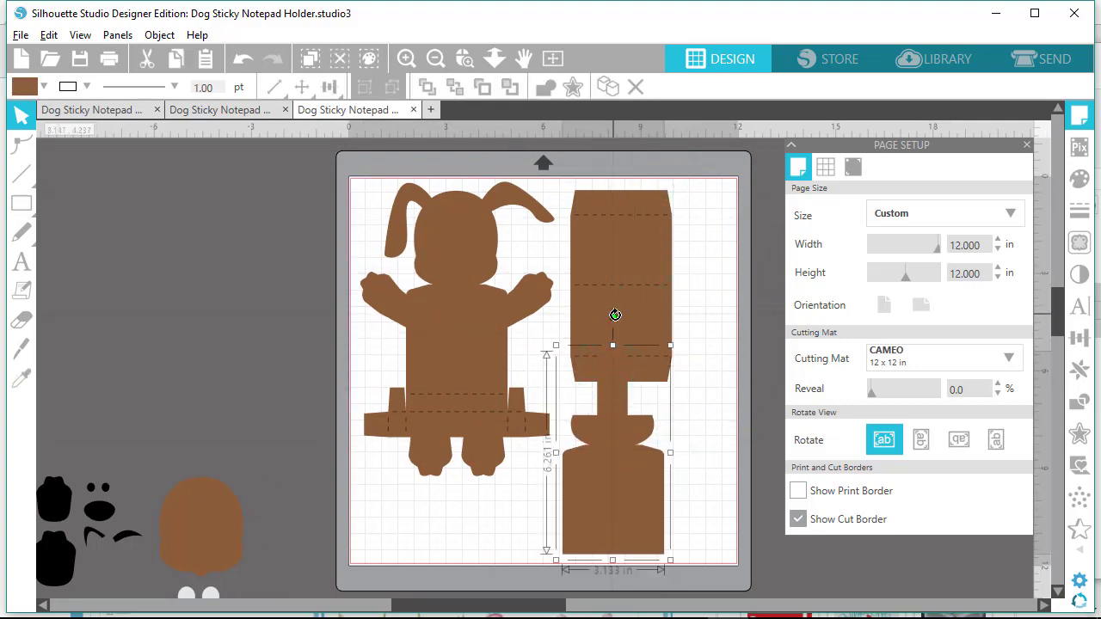
drag(625, 320, 745, 442)
drag(643, 462, 656, 508)
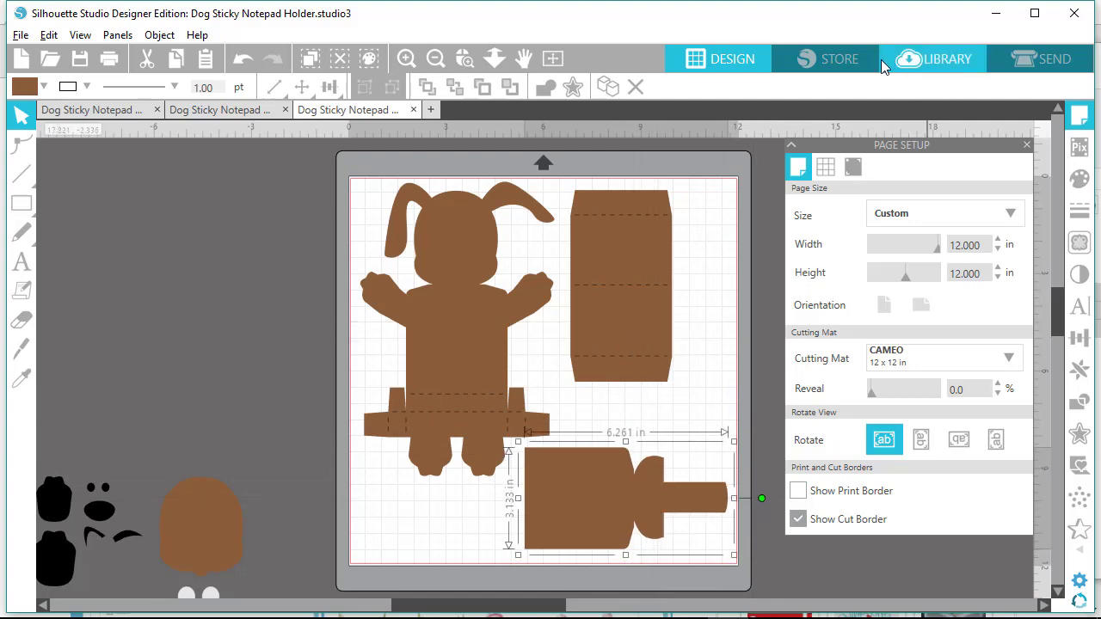
In the Send panel, select all the pieces on the mat, including the bottom piece
click(1041, 58)
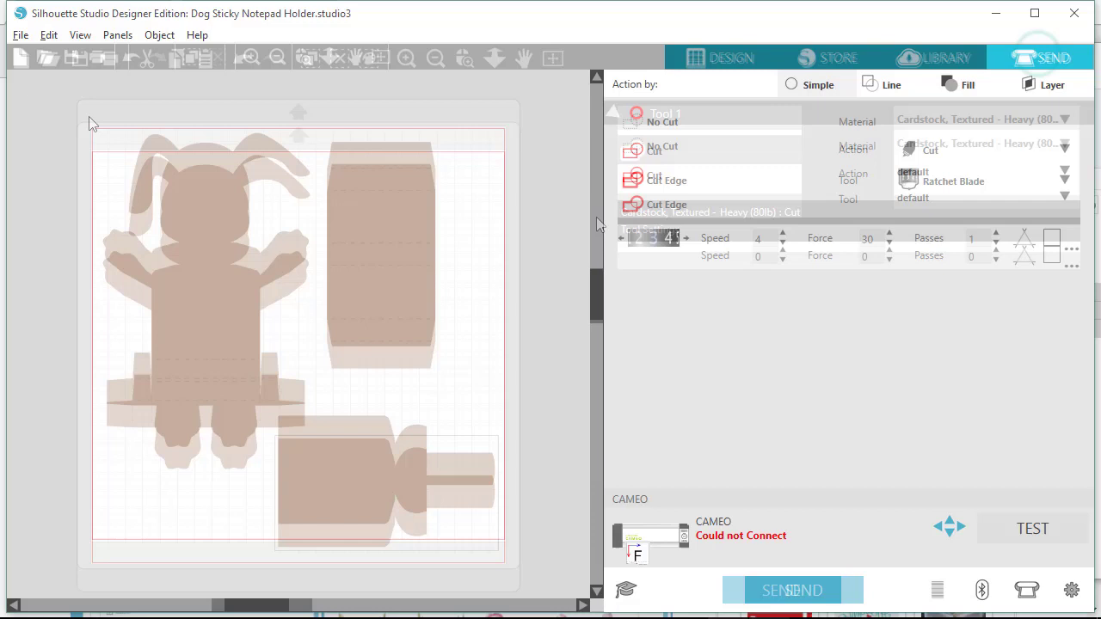
drag(64, 89, 444, 200)
drag(466, 245, 534, 568)
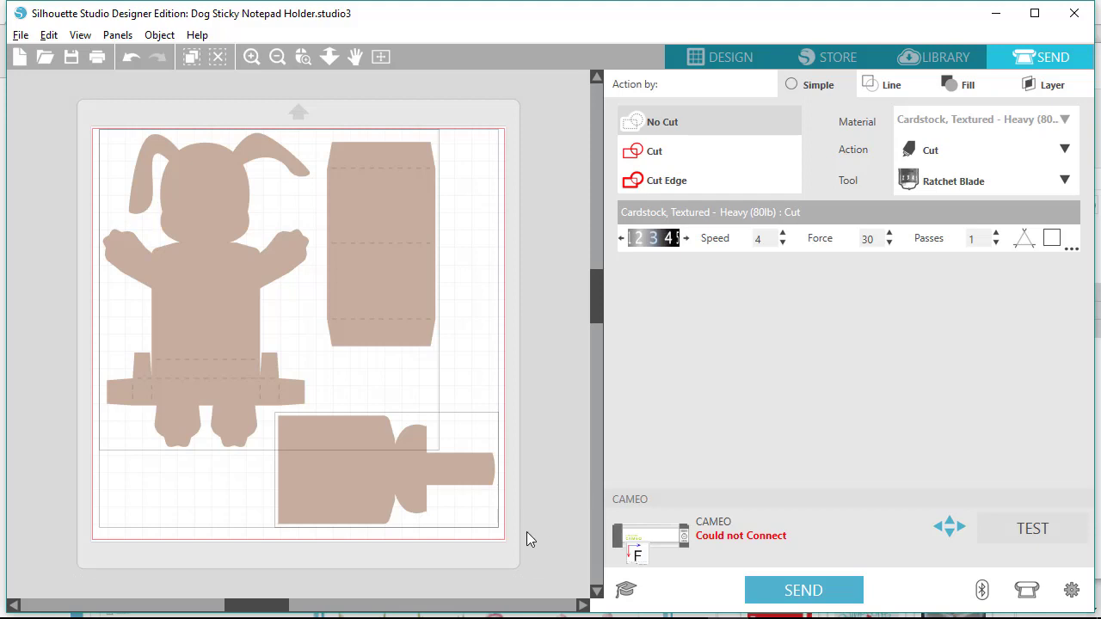
Apply a plain Cut to the selected pieces and keep the Ratchet Blade tool
click(652, 154)
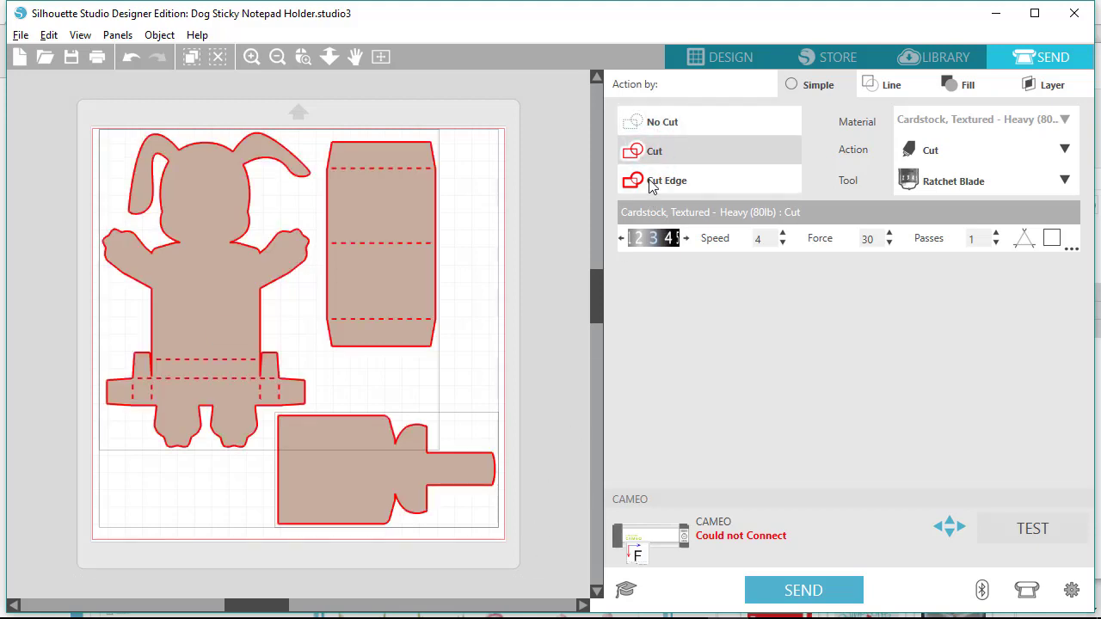
click(651, 183)
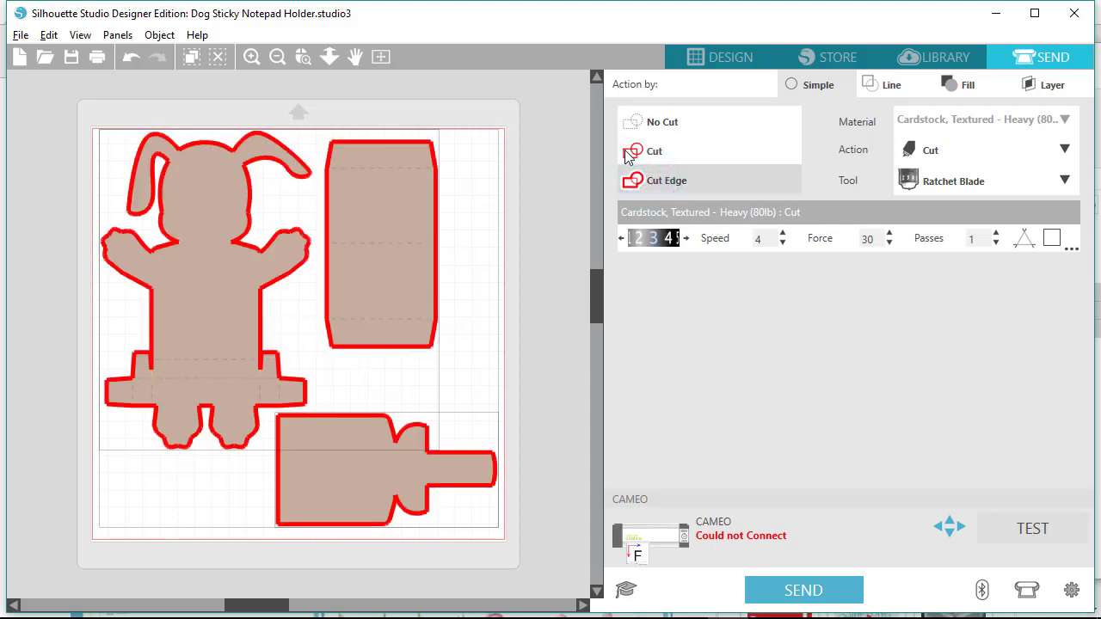
click(630, 152)
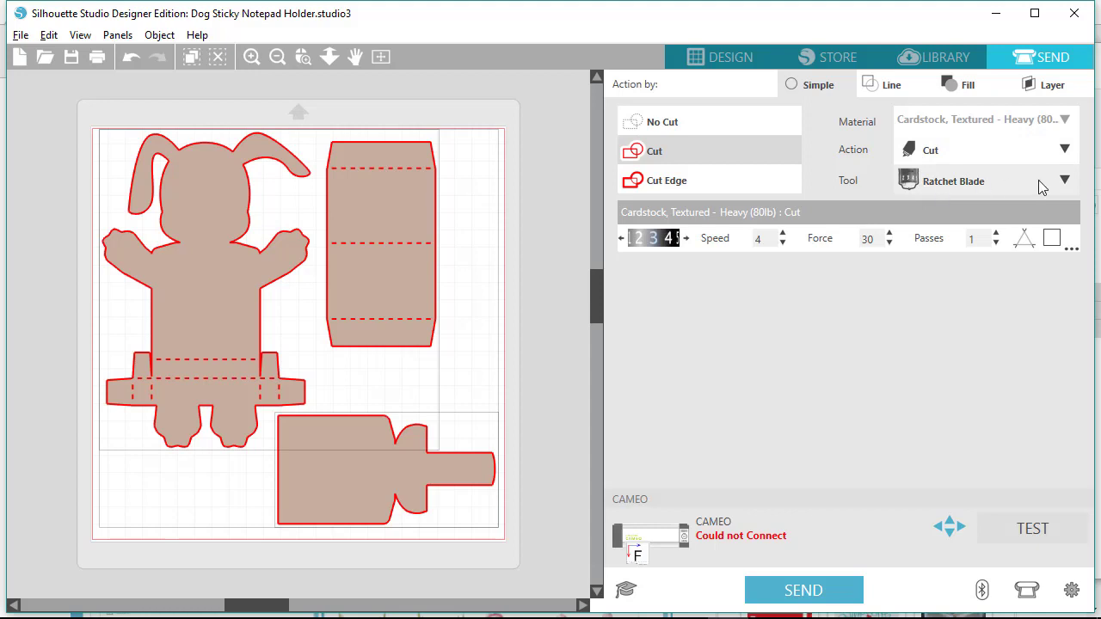
click(1063, 181)
click(1063, 181)
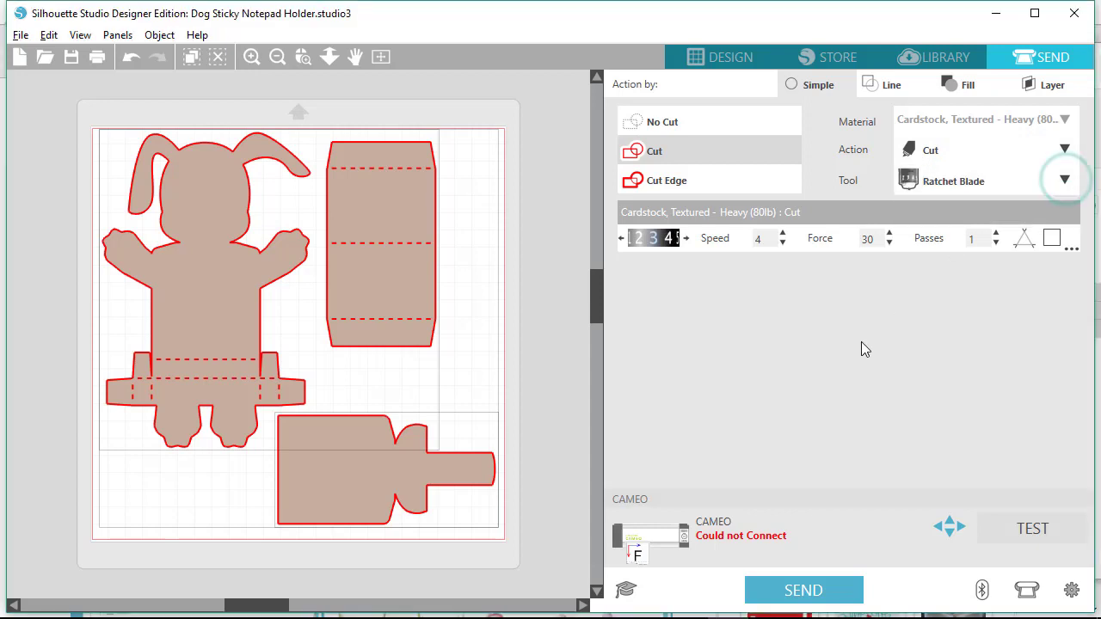